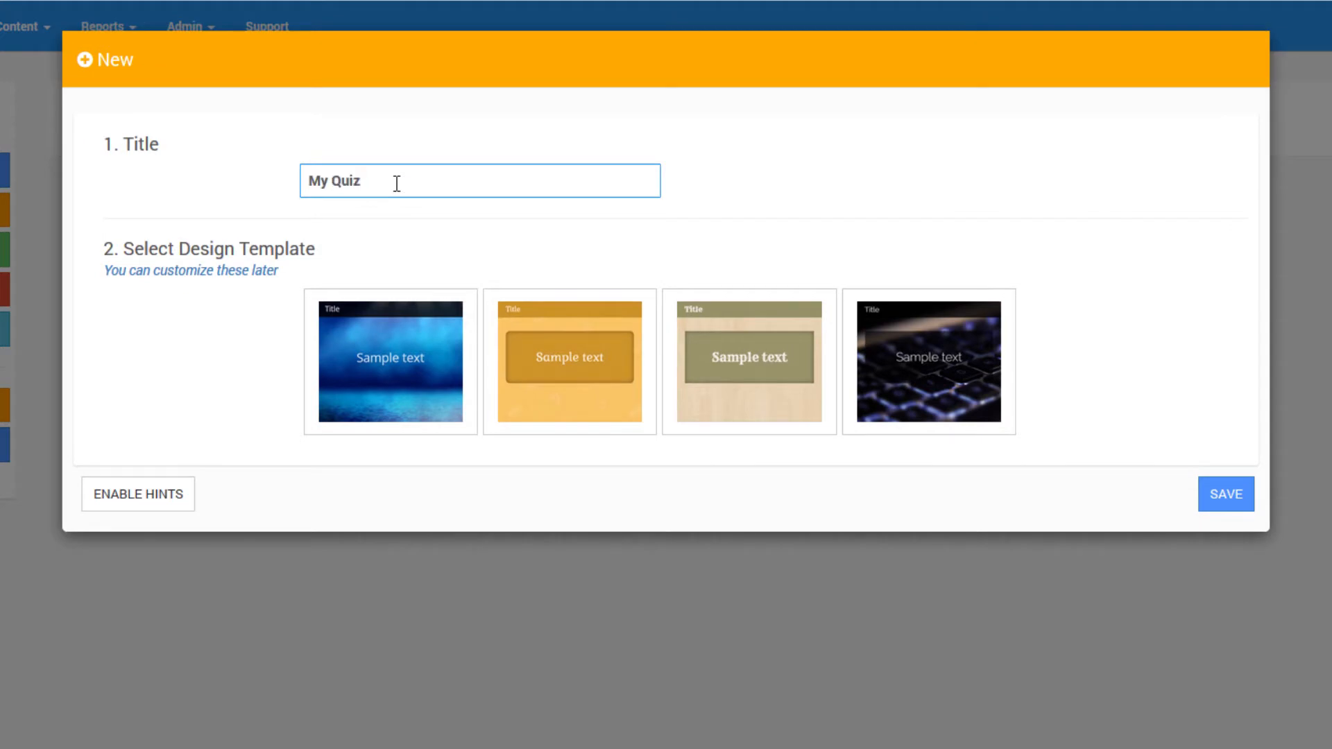
# - Create the quiz titled "My Quiz" with the blue design template
pyautogui.click(416, 377)
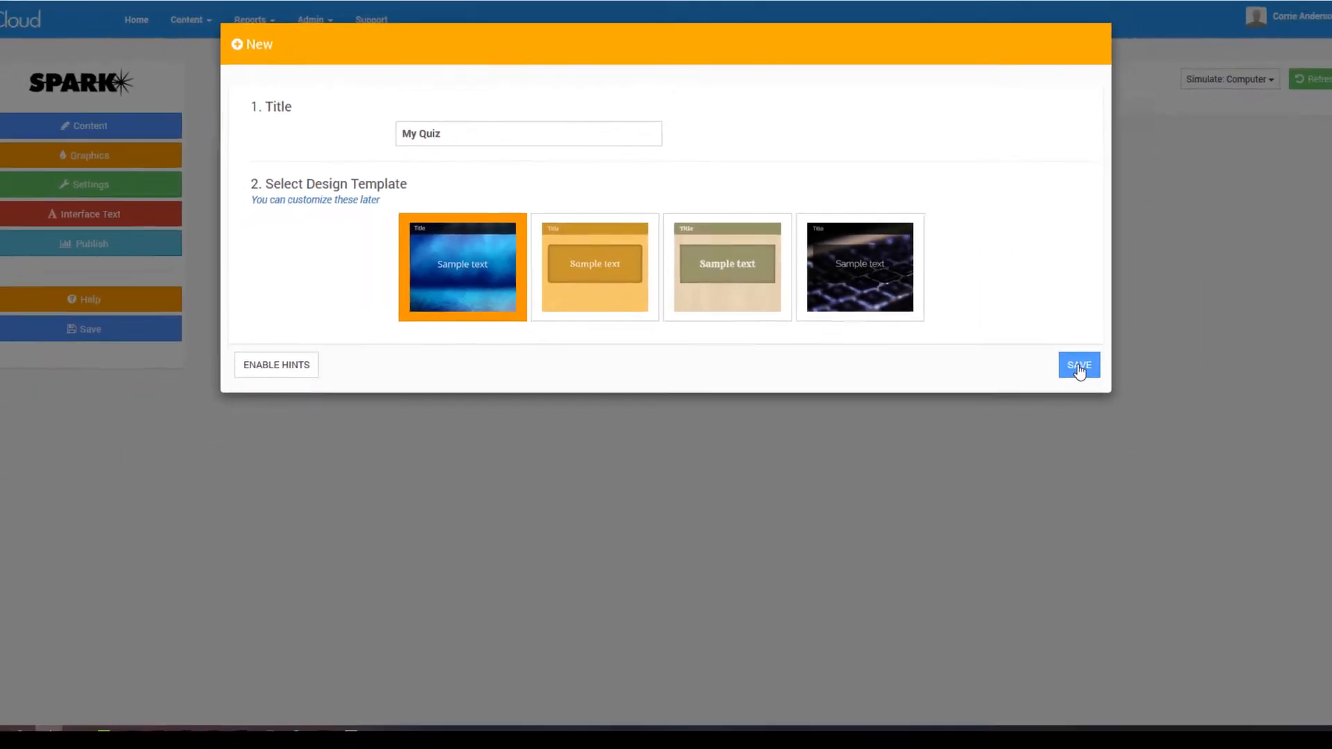
pyautogui.click(1079, 367)
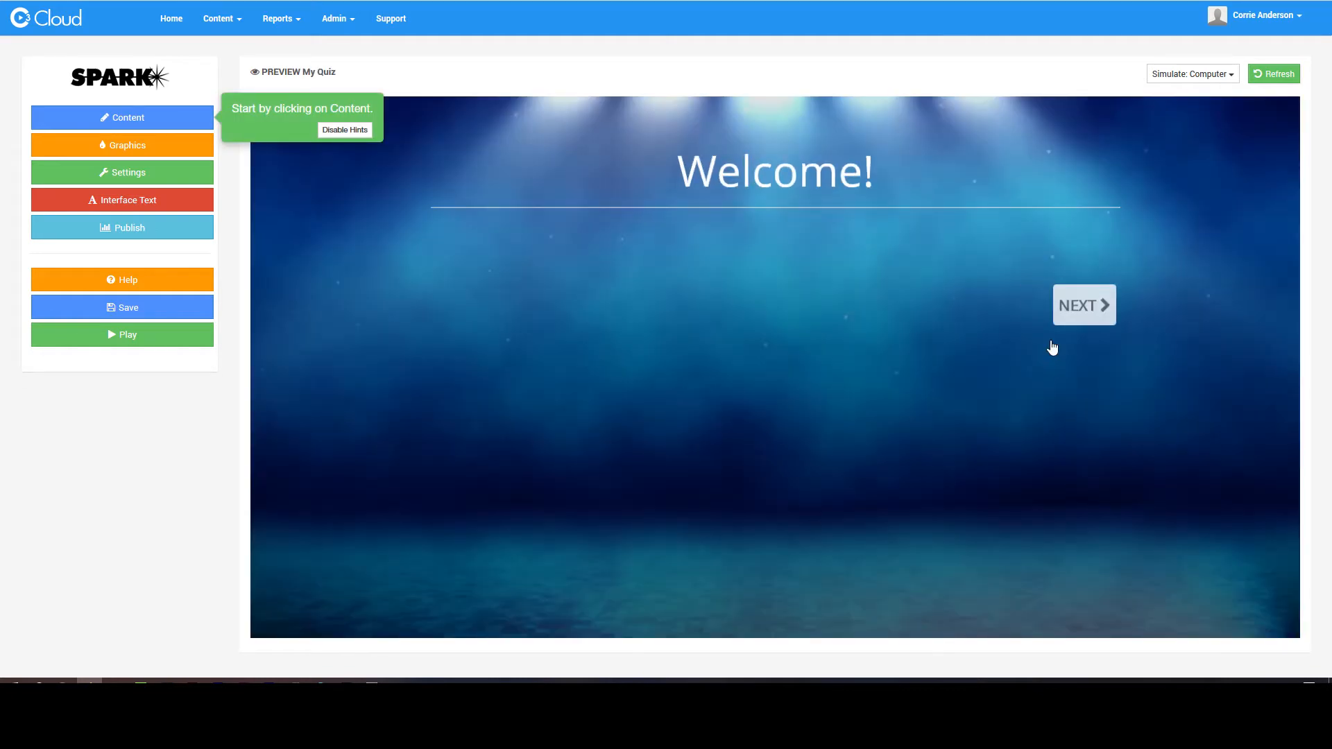
# - Add the question "On average, how much $ can an individual worker save by working remotely?" with answers $500, $2000 and $5000
pyautogui.click(170, 122)
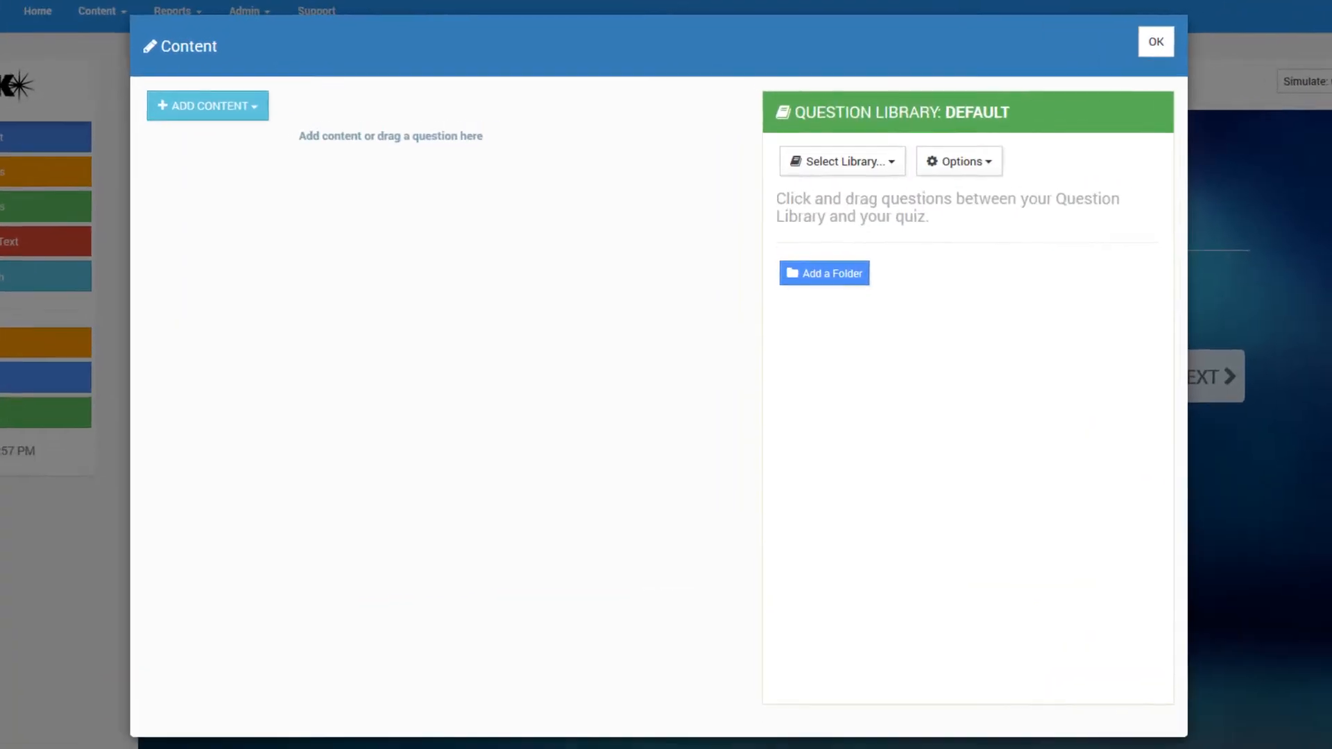
pyautogui.click(203, 117)
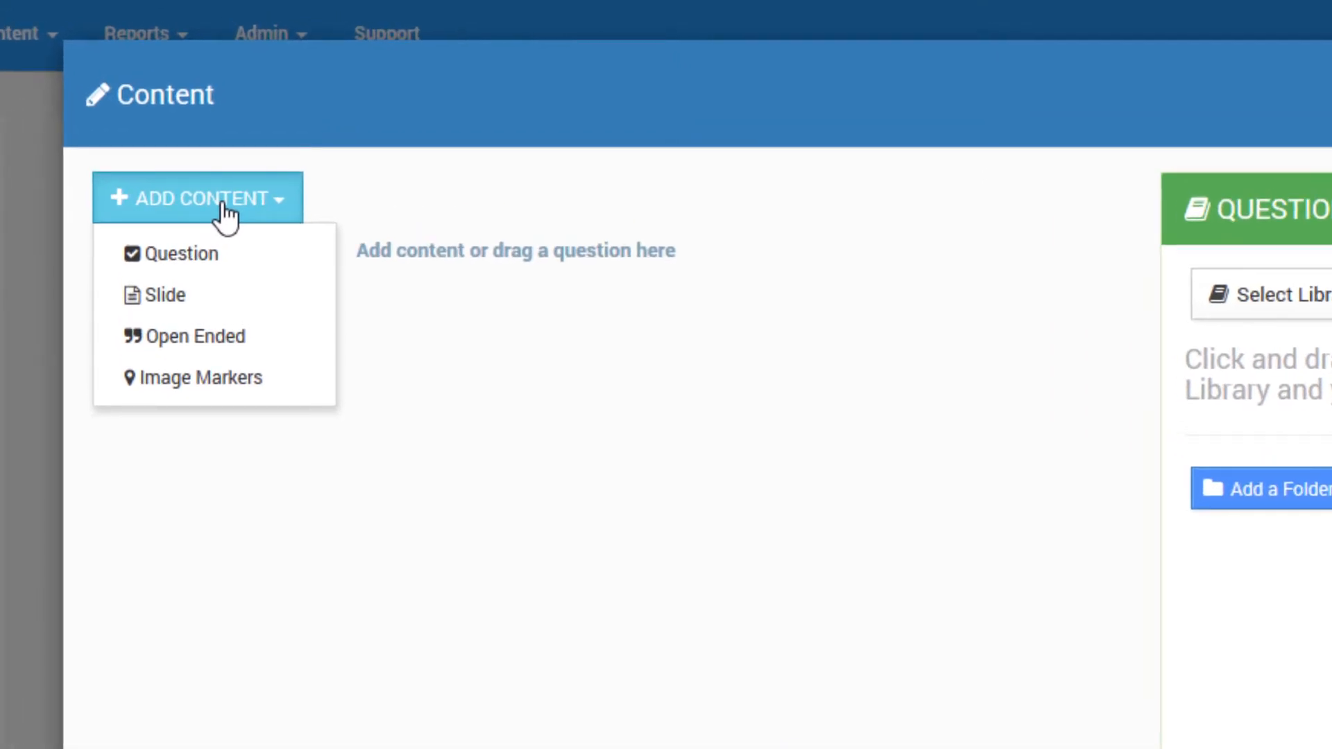
pyautogui.click(184, 254)
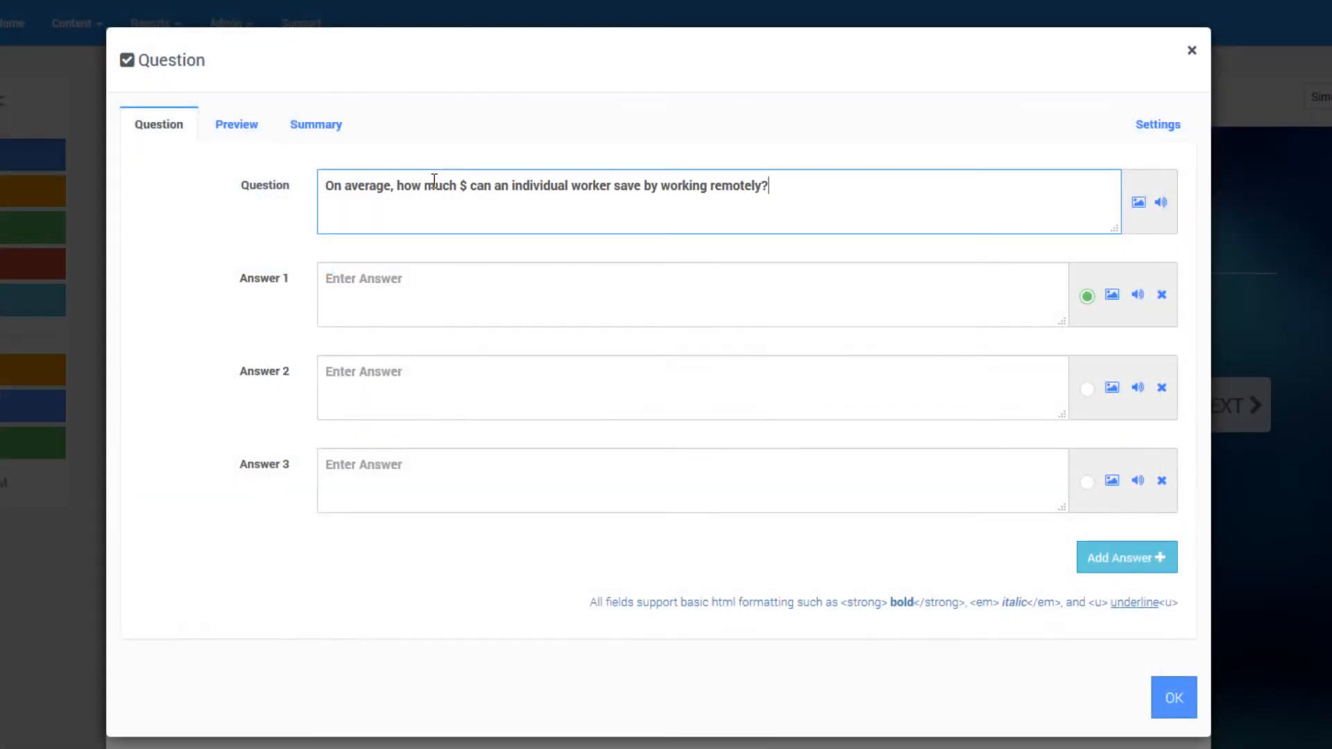
pyautogui.click(444, 282)
pyautogui.write('$500')
pyautogui.press('Tab')
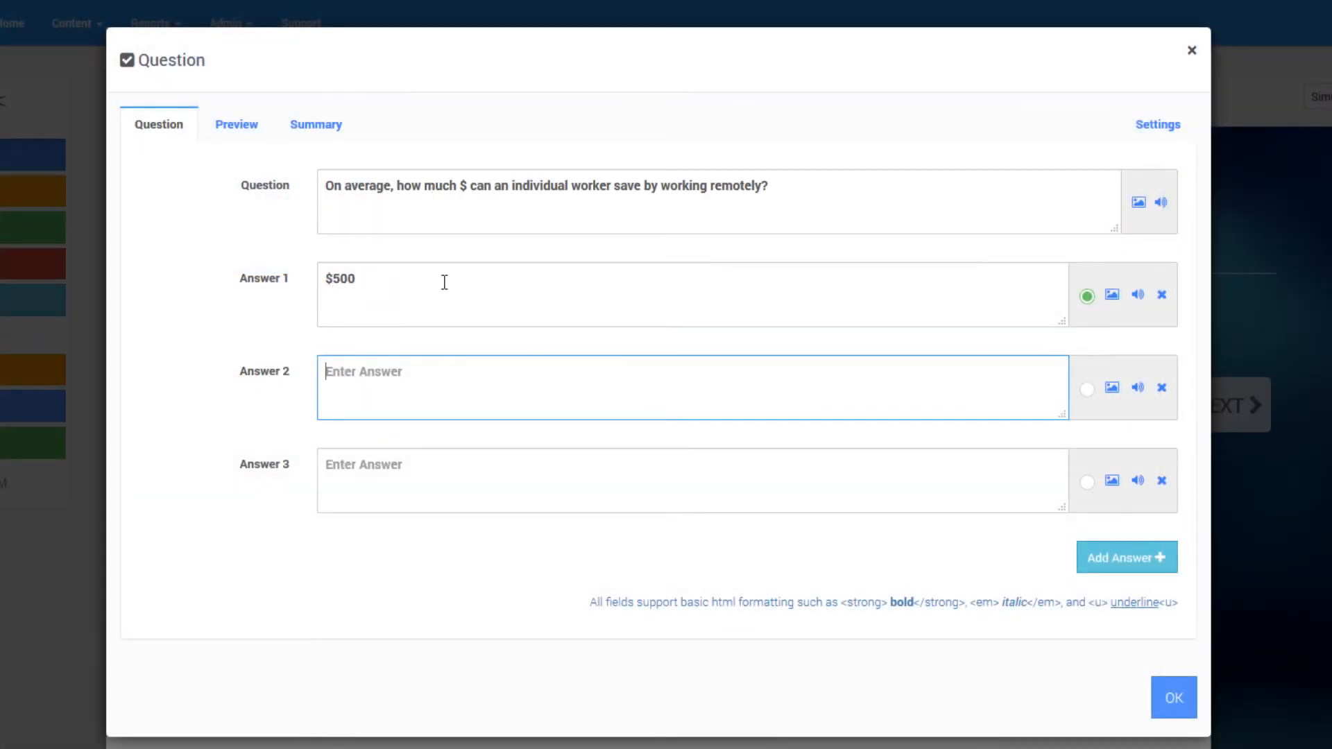
pyautogui.write('$2000')
pyautogui.press('Tab')
pyautogui.write('$')
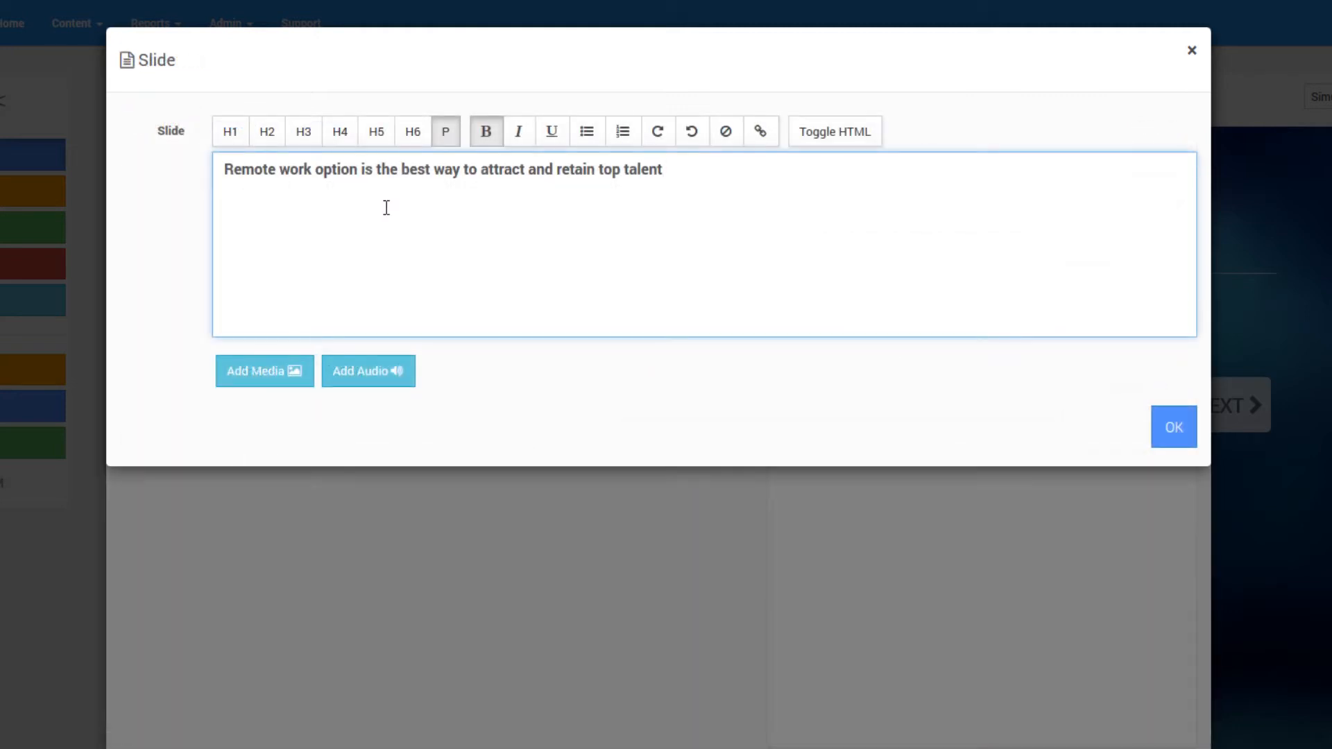
# - End the slide's remote-work statement with an exclamation mark, and add the open-ended question "Name A Job Where Employees Must get Tired Arms."
pyautogui.write('!')
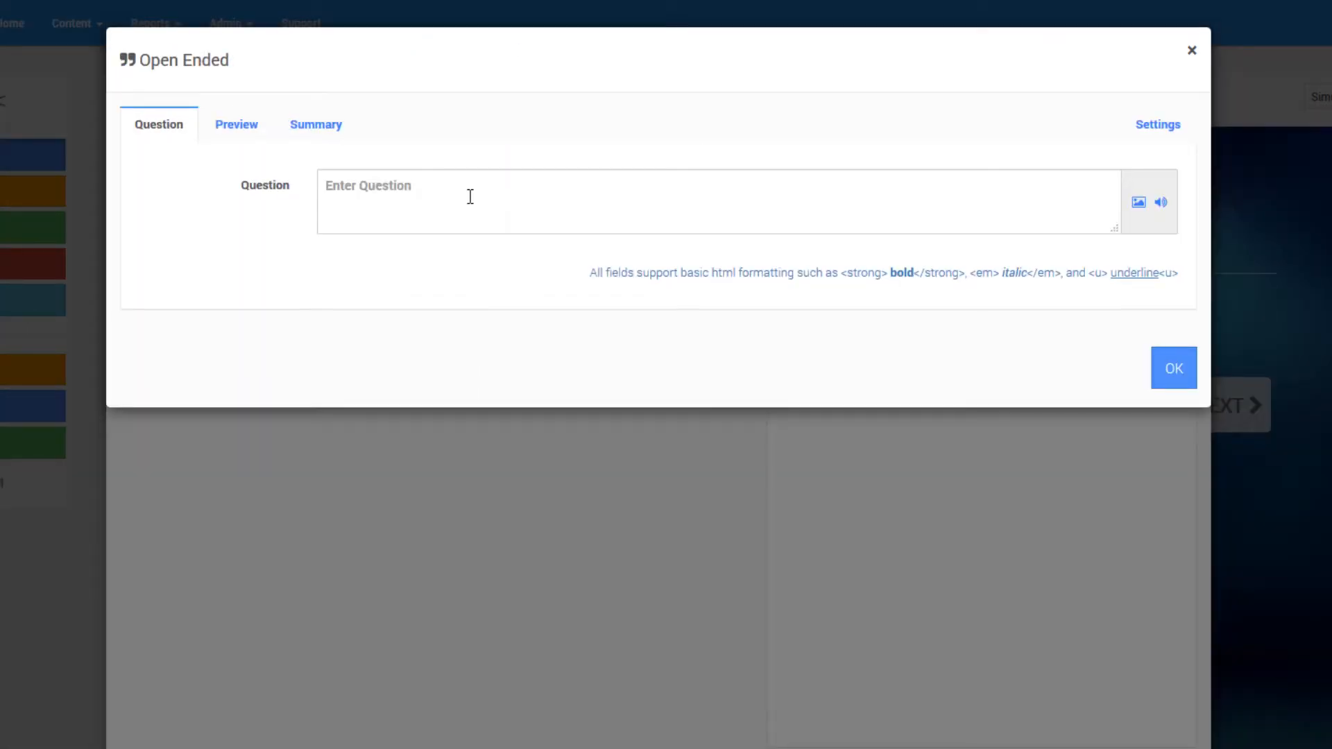
pyautogui.click(470, 196)
pyautogui.write('Name A Job Where Employees Must get Tired Arms.')
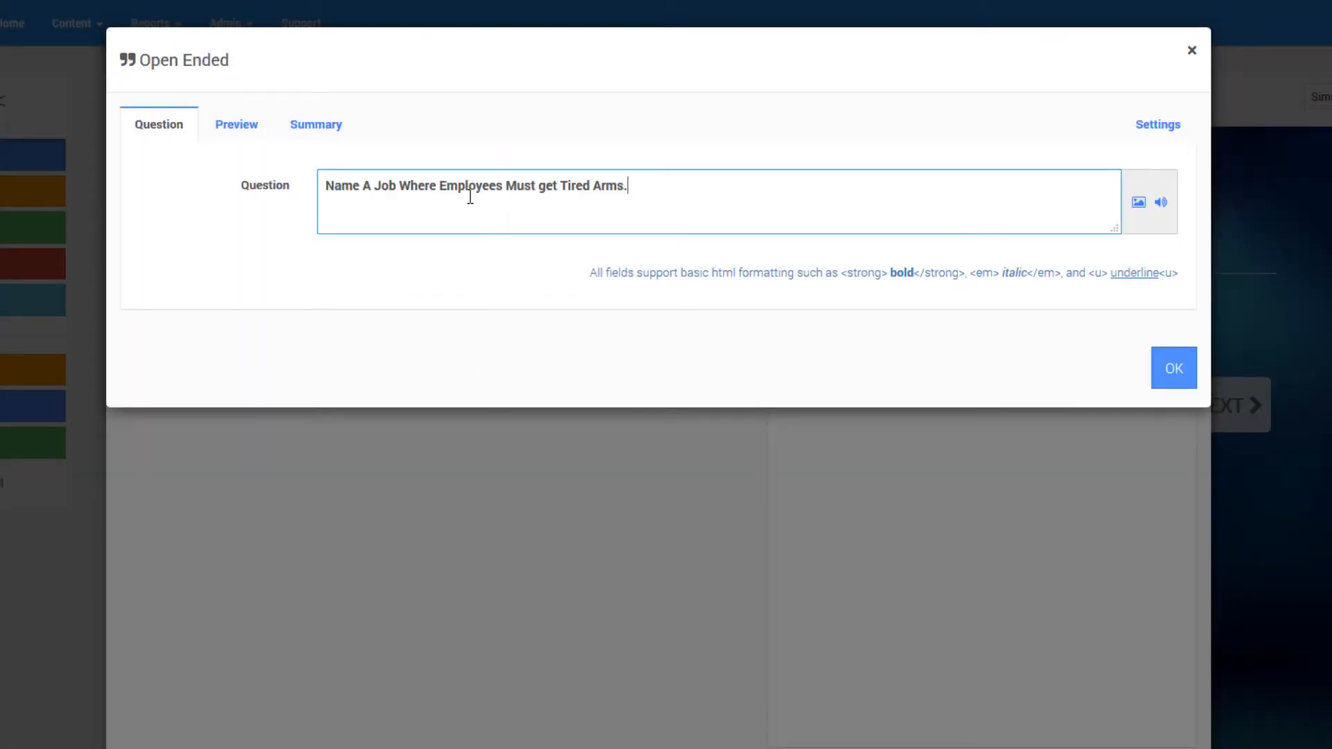
pyautogui.click(1171, 372)
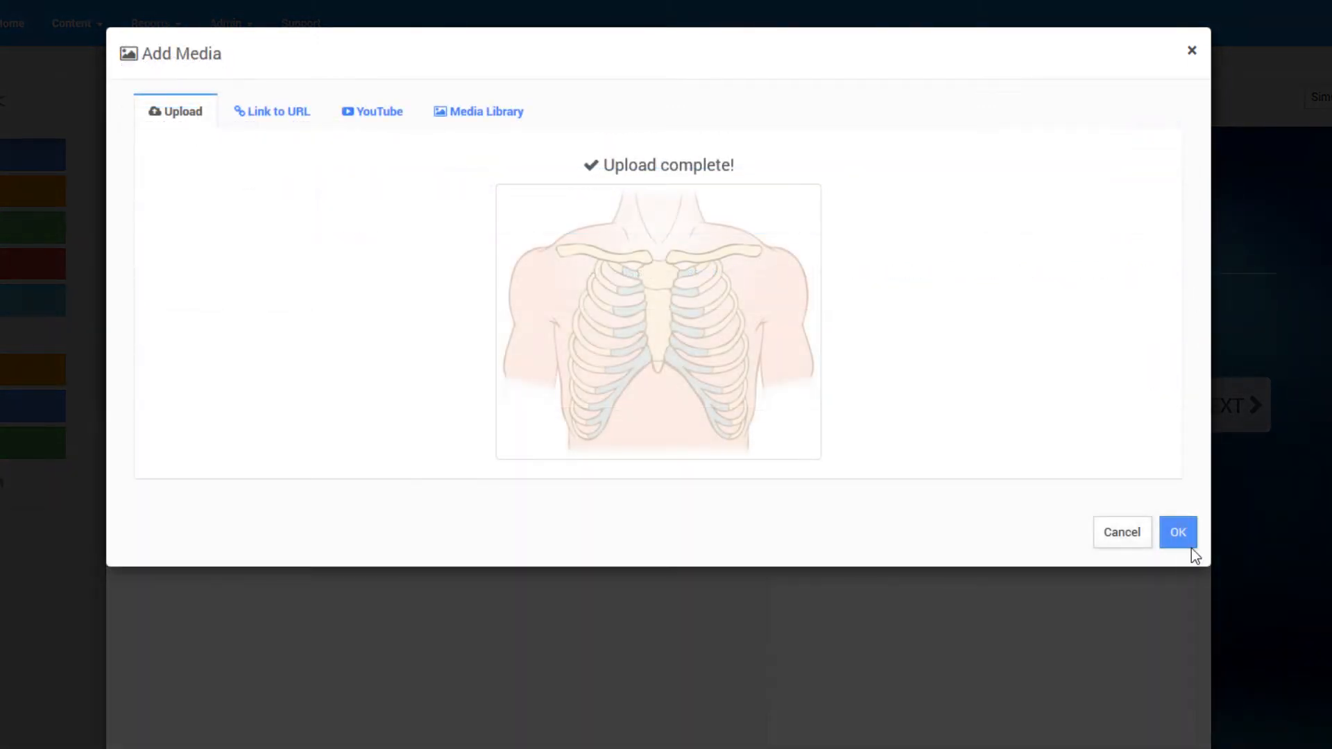
# - Use the uploaded rib cage image for the heart murmur question and draw a small hotspot over the upper ribs beside the sternum
pyautogui.click(1184, 540)
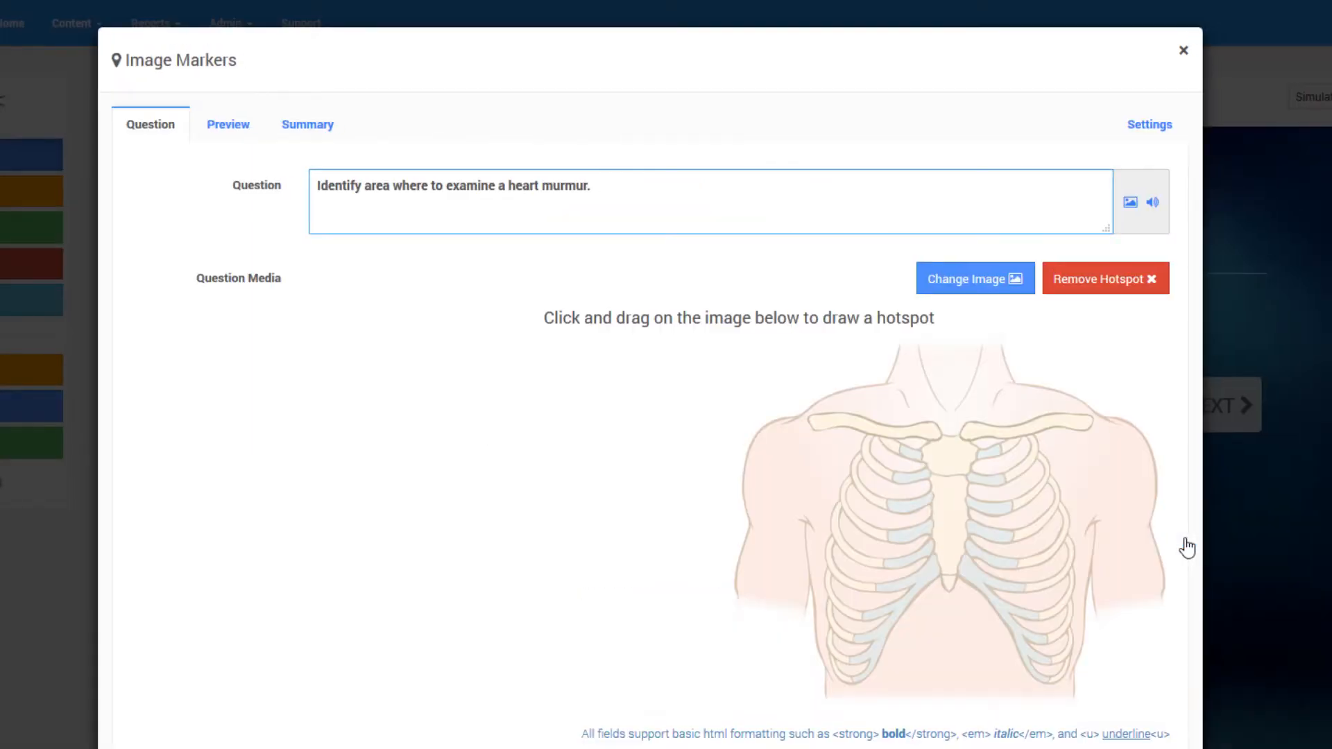
pyautogui.moveTo(879, 447); pyautogui.dragTo(934, 489)
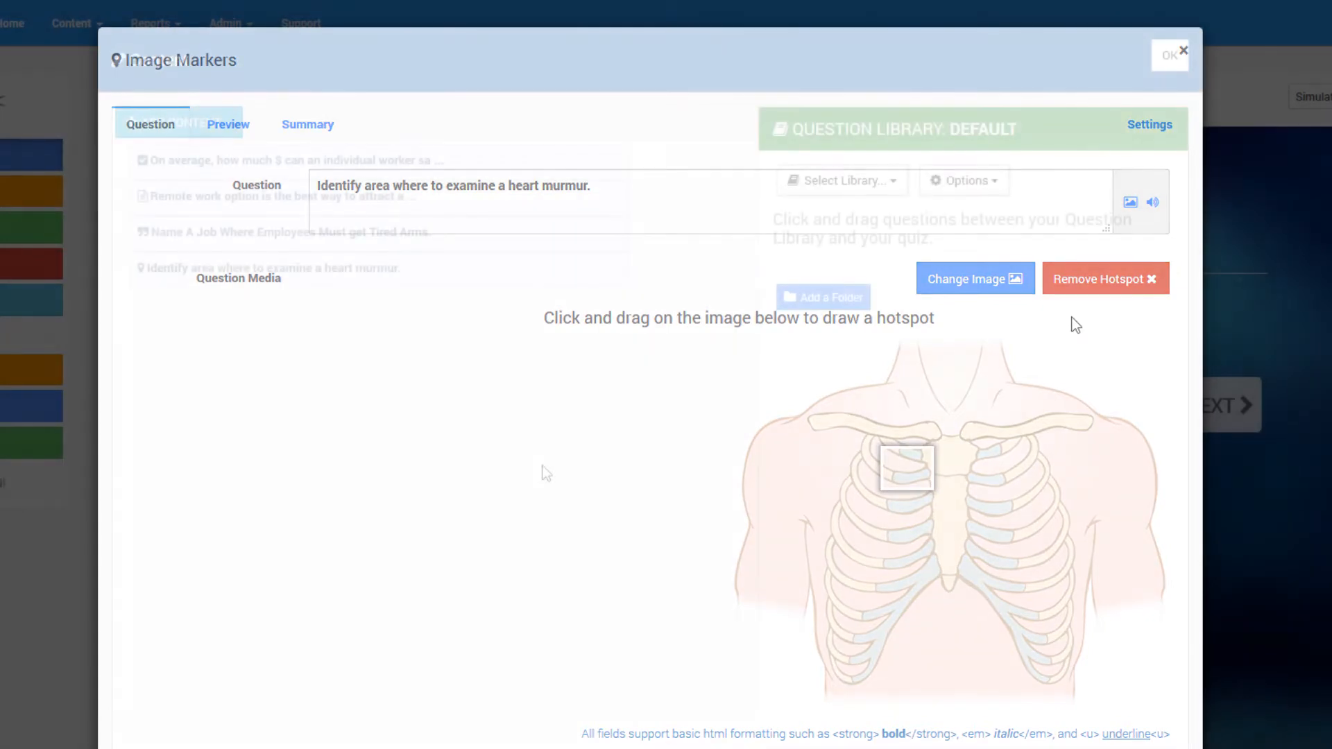
# - Add the famous movie line, Juliet, first European and "According to legend, who exactly was Cupid?" questions from the SPARK Valentine's Questions library
pyautogui.click(839, 183)
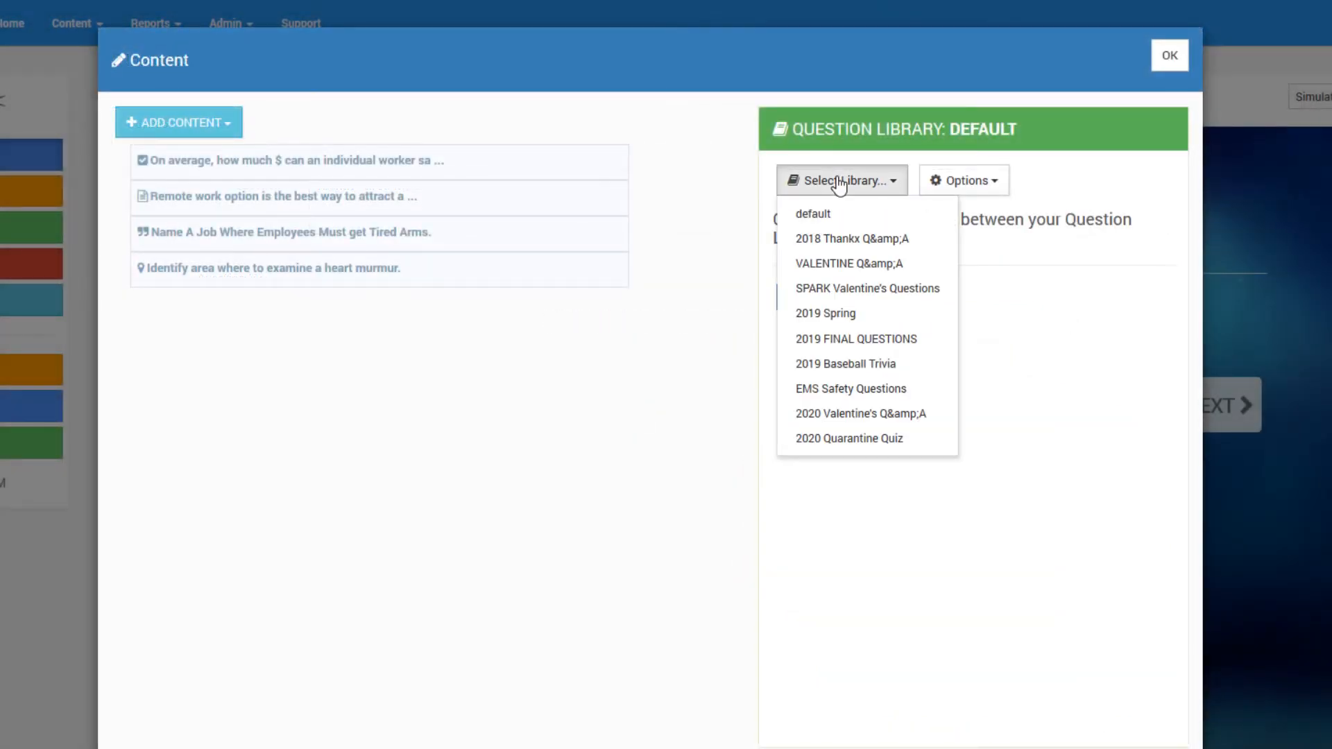
pyautogui.click(838, 288)
pyautogui.moveTo(846, 393); pyautogui.dragTo(194, 300)
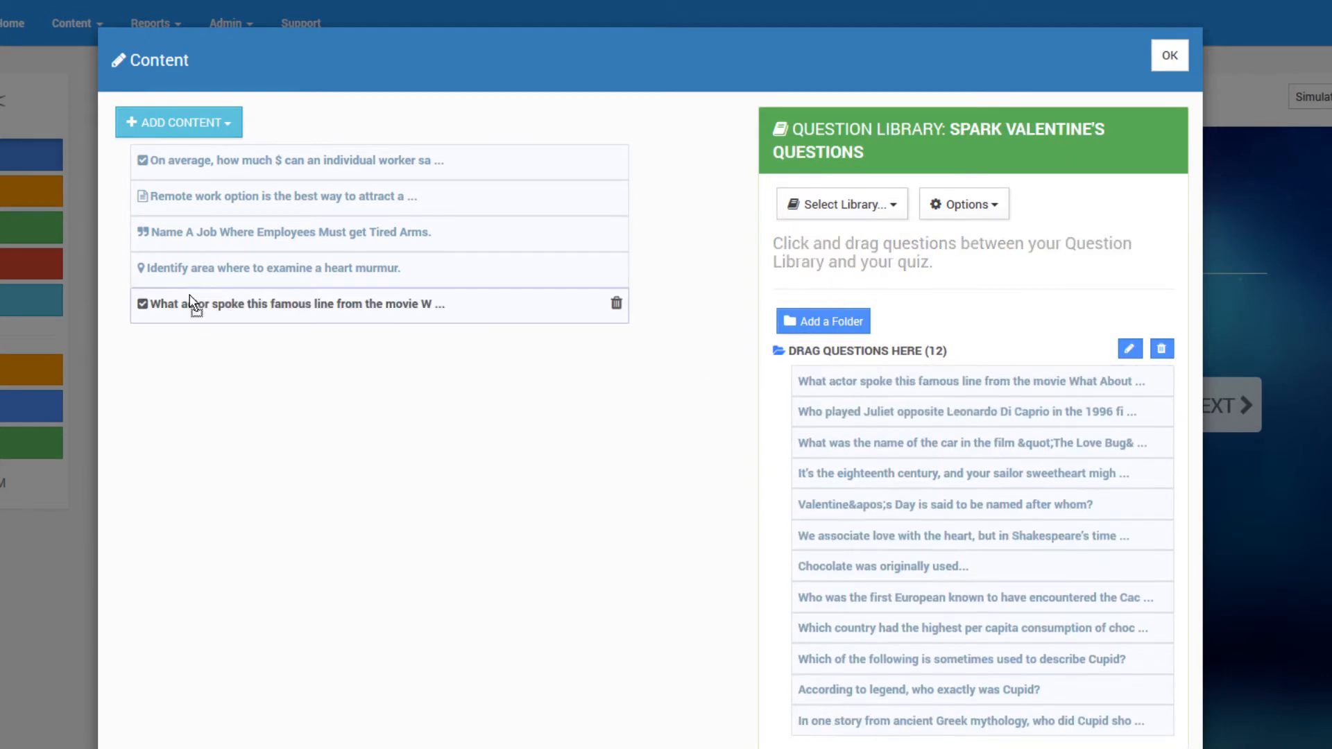
pyautogui.moveTo(851, 419); pyautogui.dragTo(208, 336)
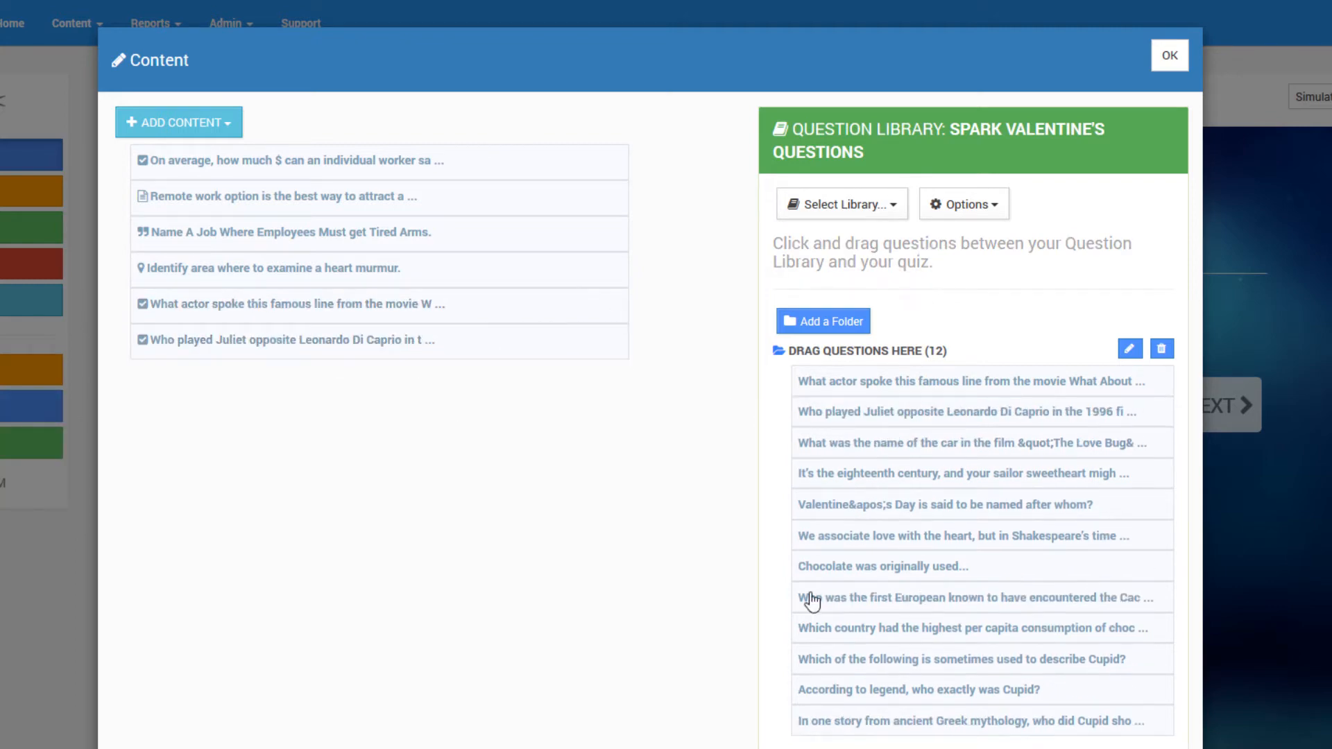
pyautogui.moveTo(824, 606); pyautogui.dragTo(173, 371)
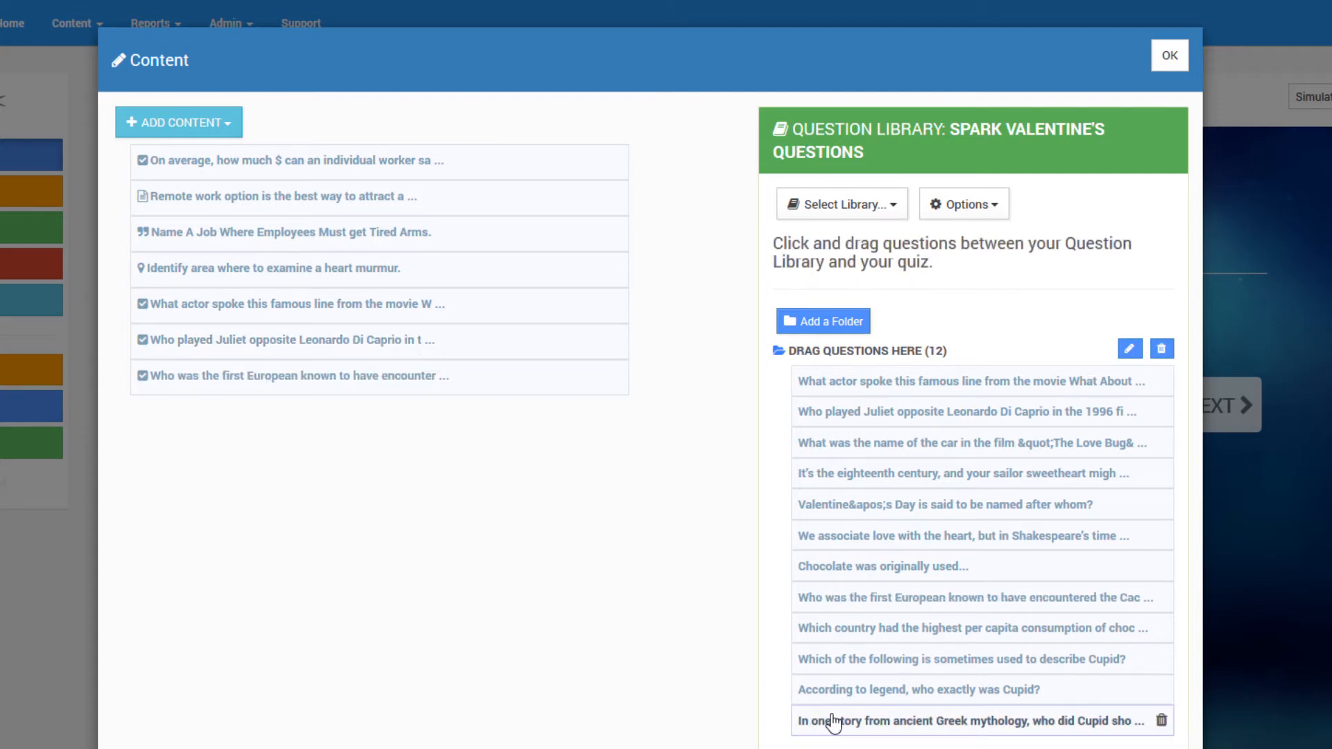
pyautogui.moveTo(844, 691); pyautogui.dragTo(193, 395)
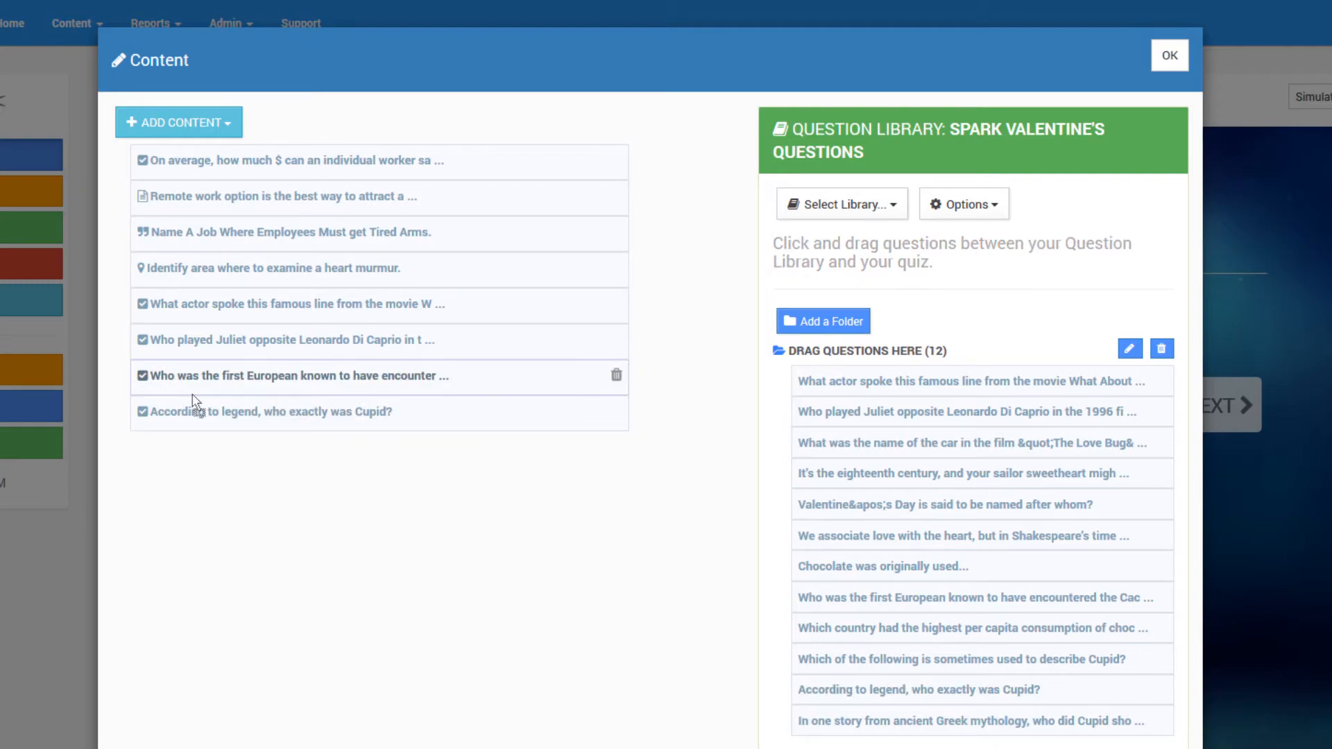
# - Attach the uploaded hundred-dollar bills image to the remote work savings question and add a fourth answer field
pyautogui.click(409, 161)
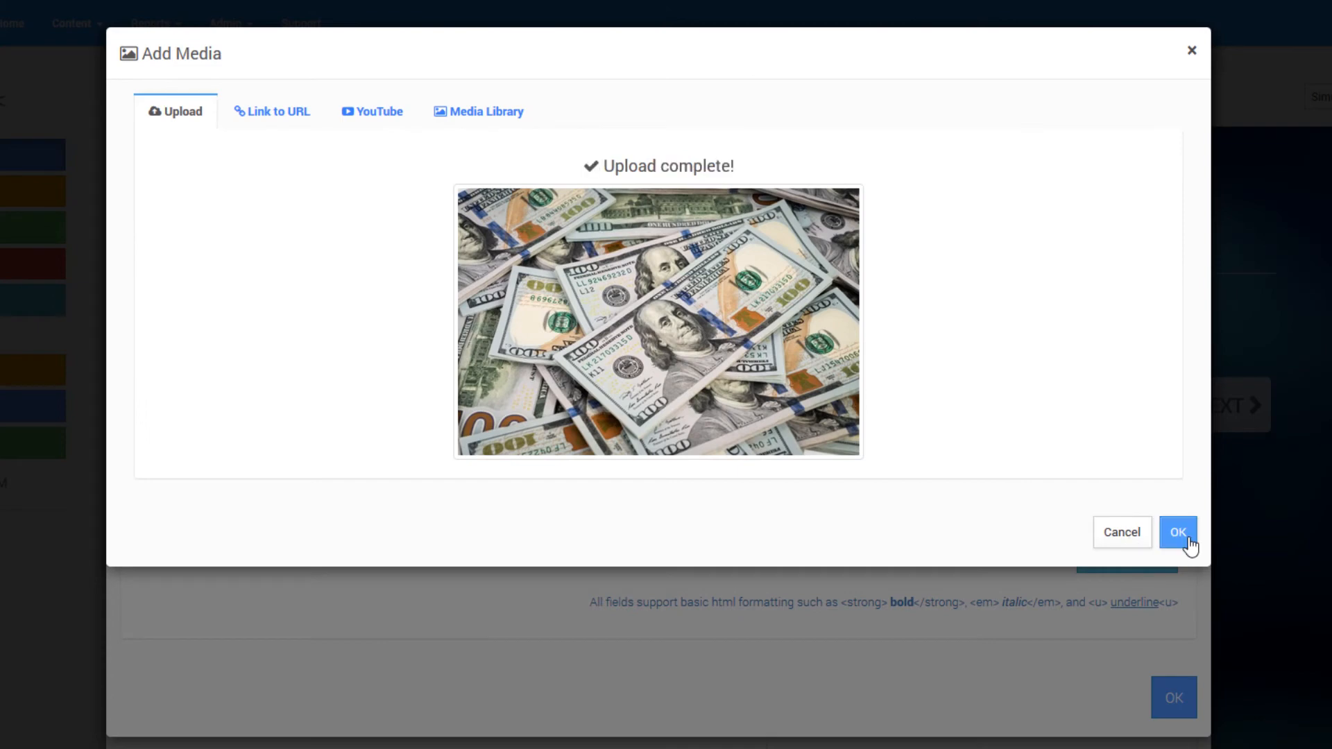
pyautogui.click(1177, 532)
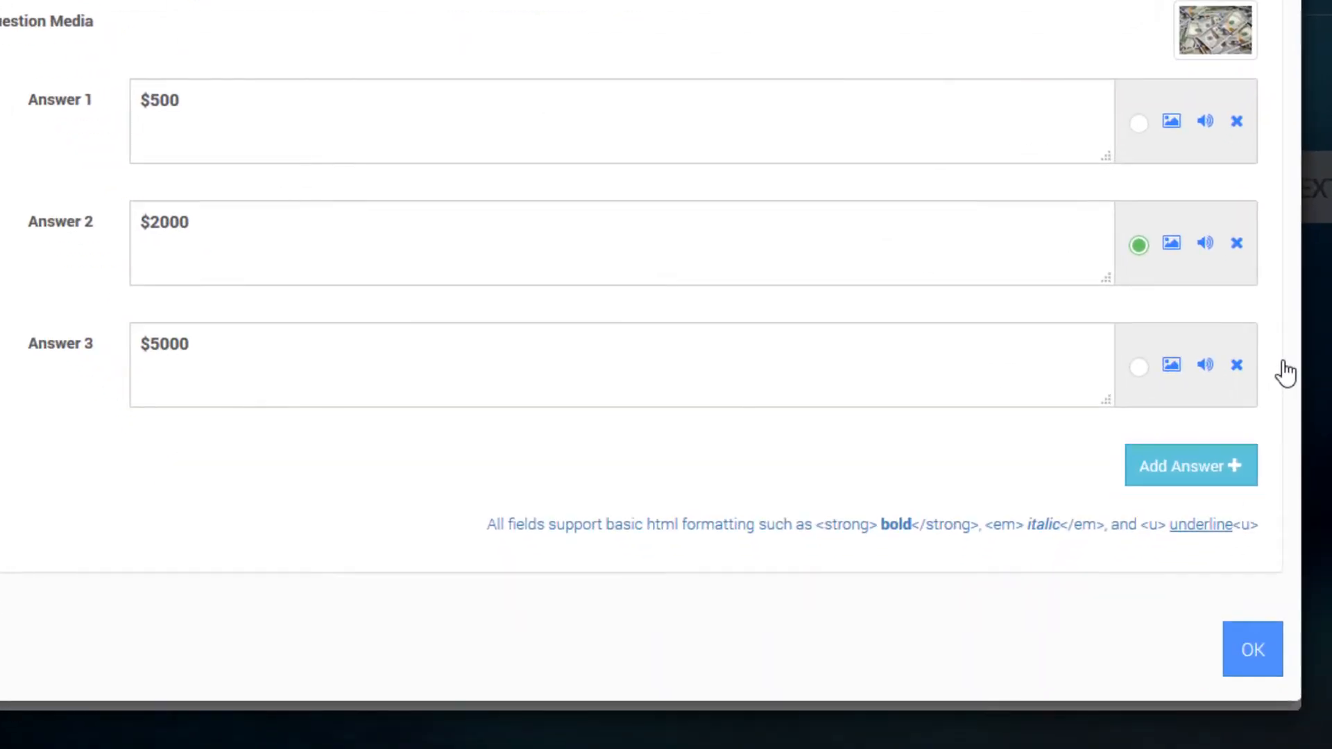
pyautogui.click(1188, 472)
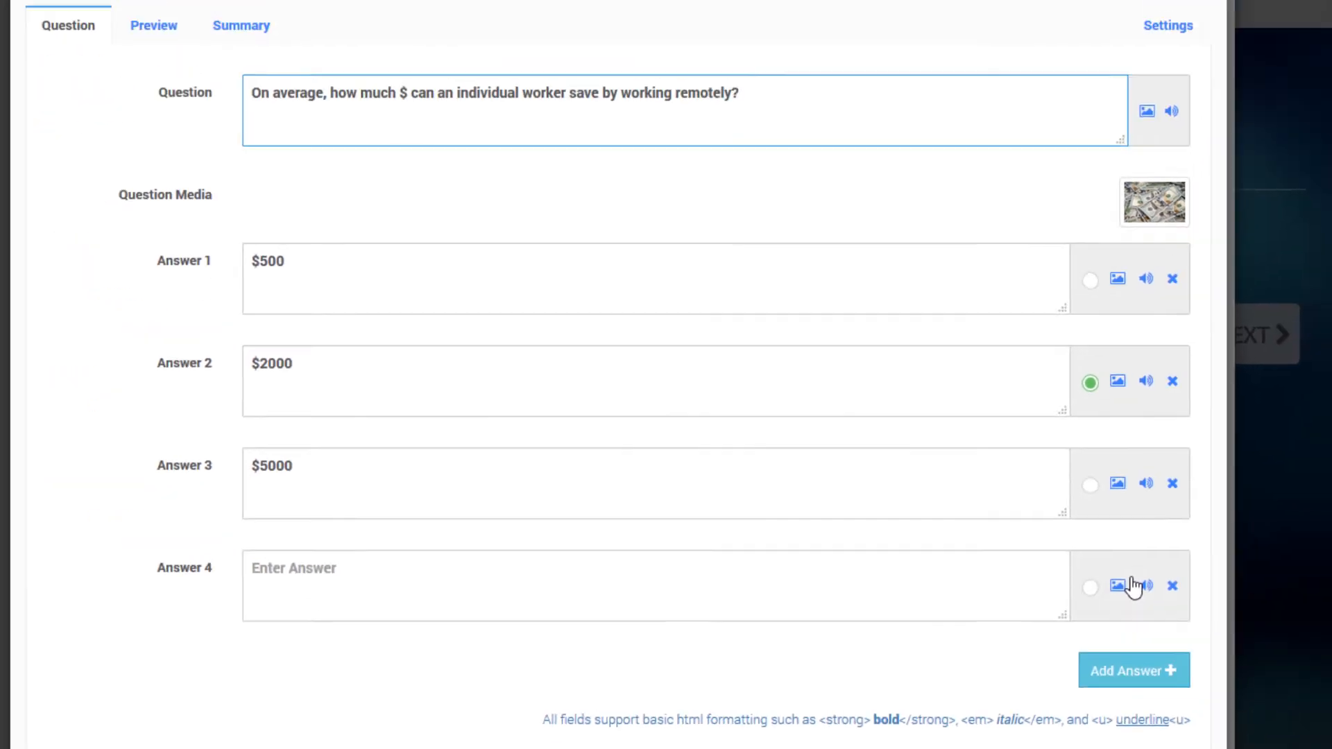
# - Enable Poll Question and 'Select All That Apply' mode for the remote work savings question, and view its feedback choices
pyautogui.click(1167, 25)
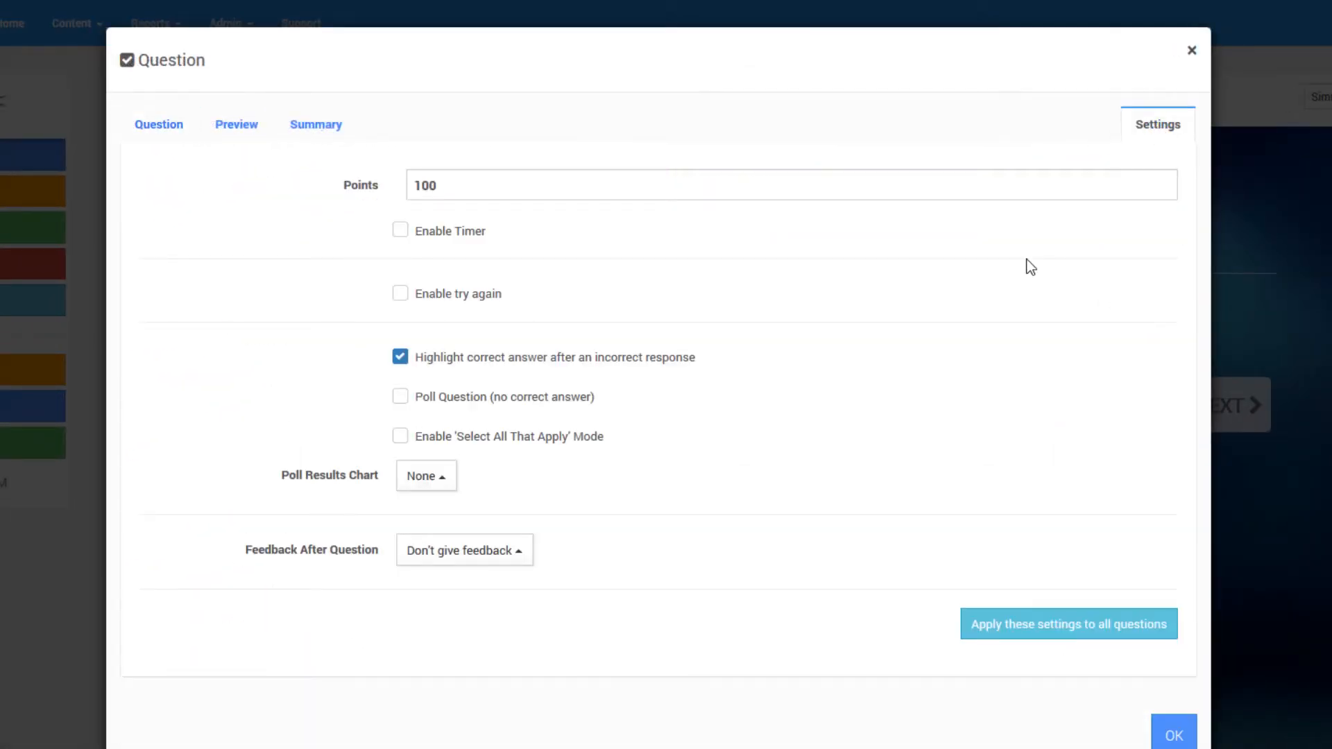
pyautogui.click(393, 392)
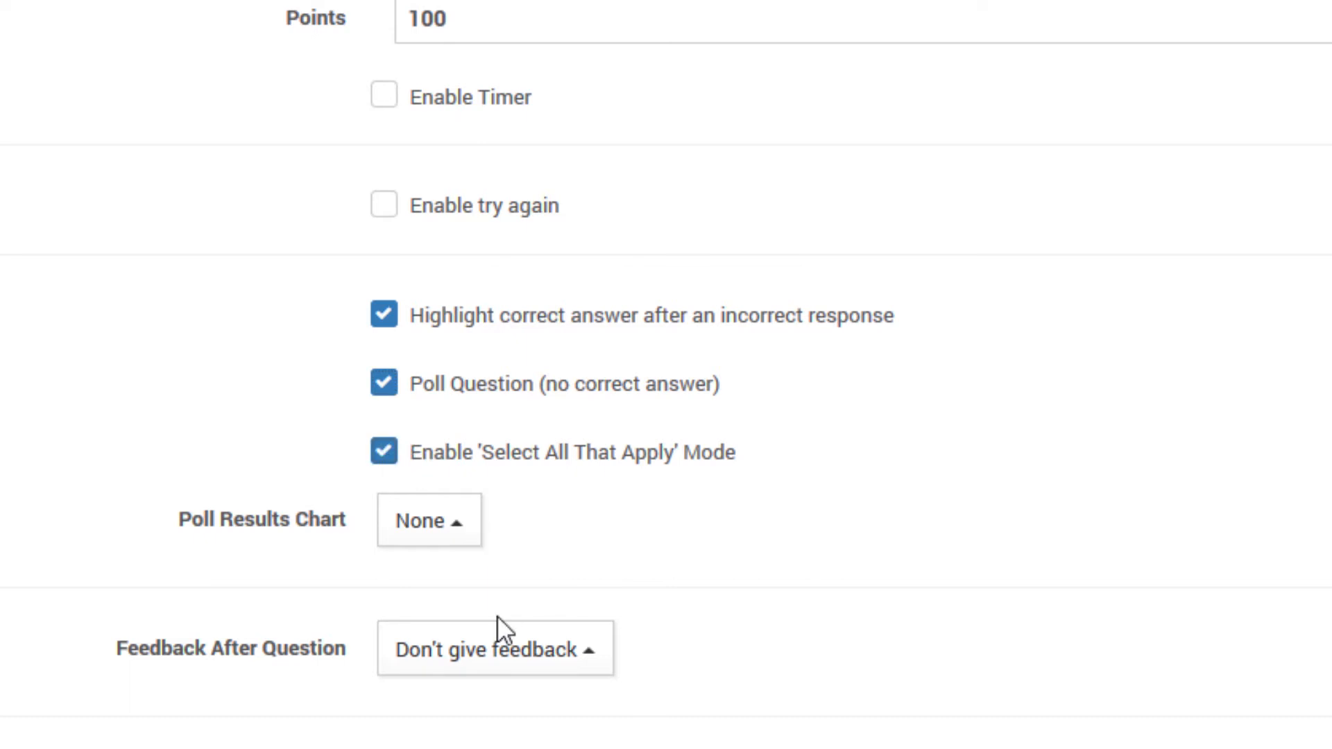
pyautogui.click(503, 659)
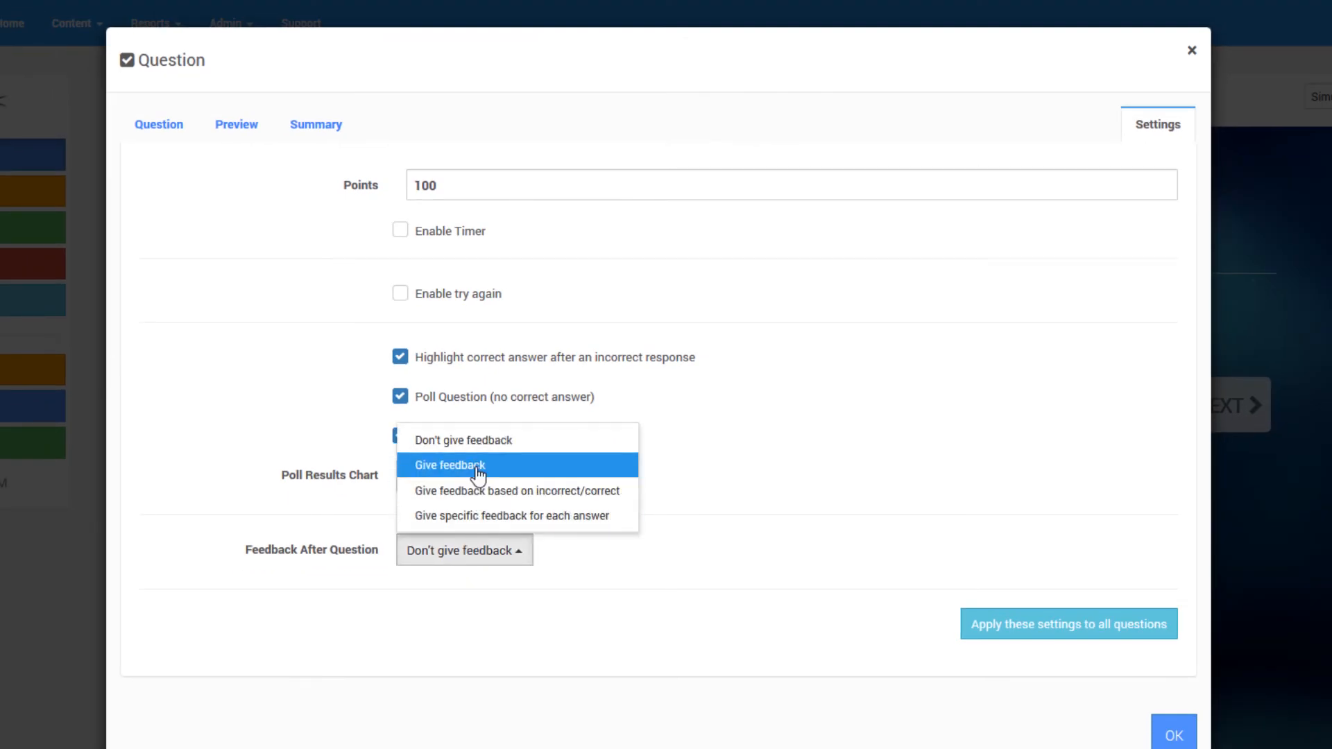
pyautogui.click(681, 606)
pyautogui.click(1172, 736)
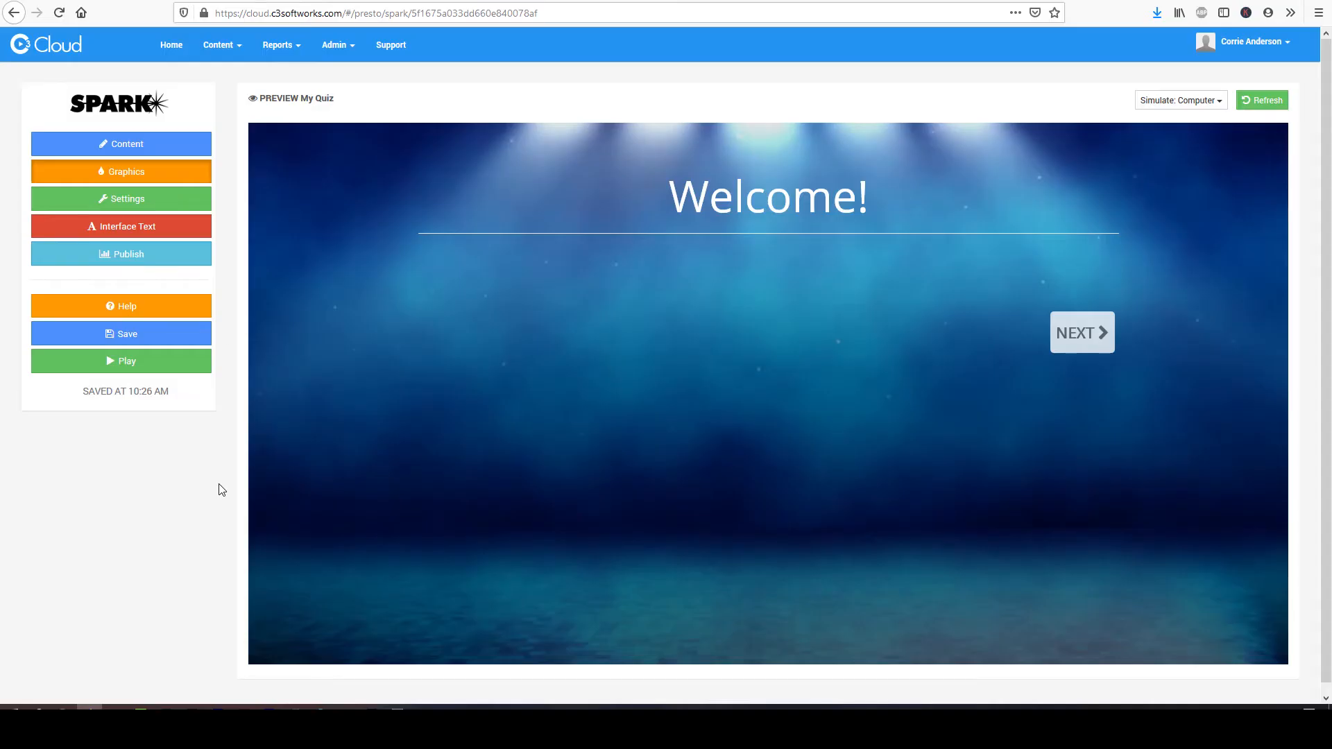
# - Preview the orange, wood and keyboard design templates for the quiz graphics, and return to the blue template
pyautogui.click(174, 175)
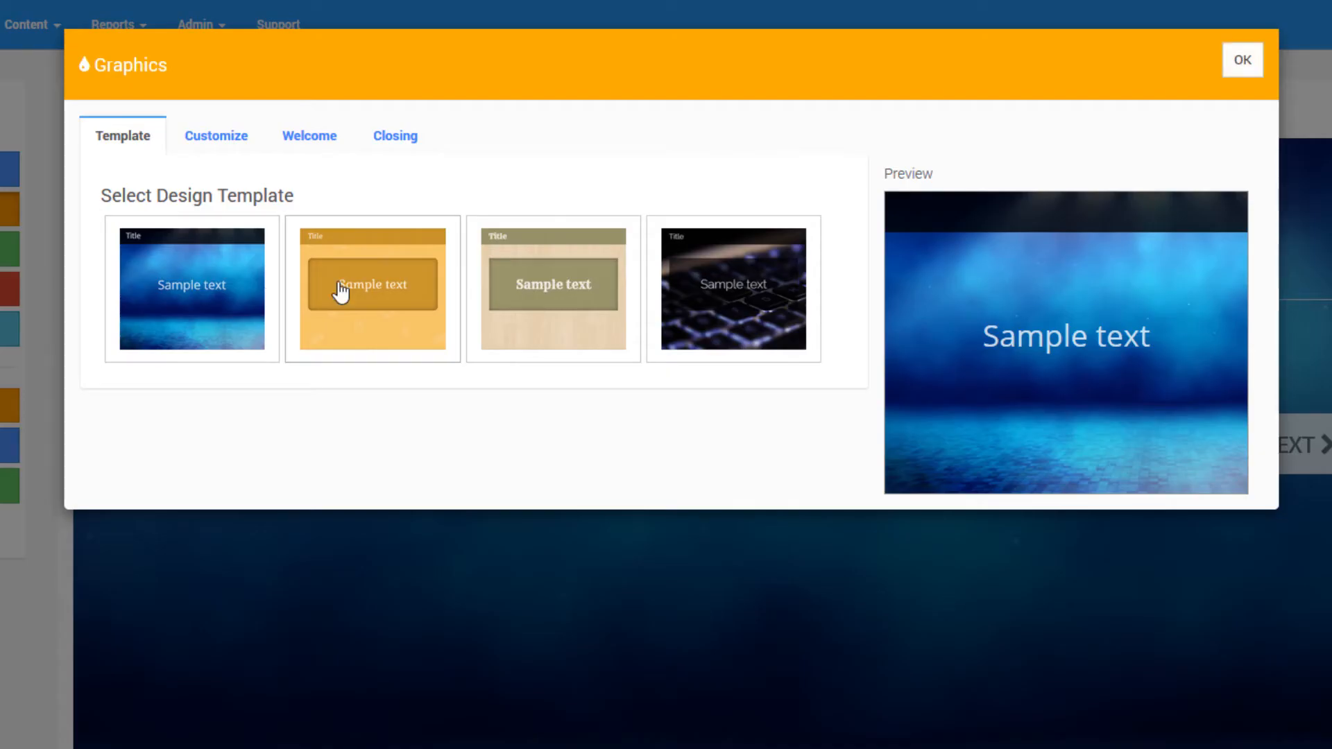
pyautogui.click(341, 293)
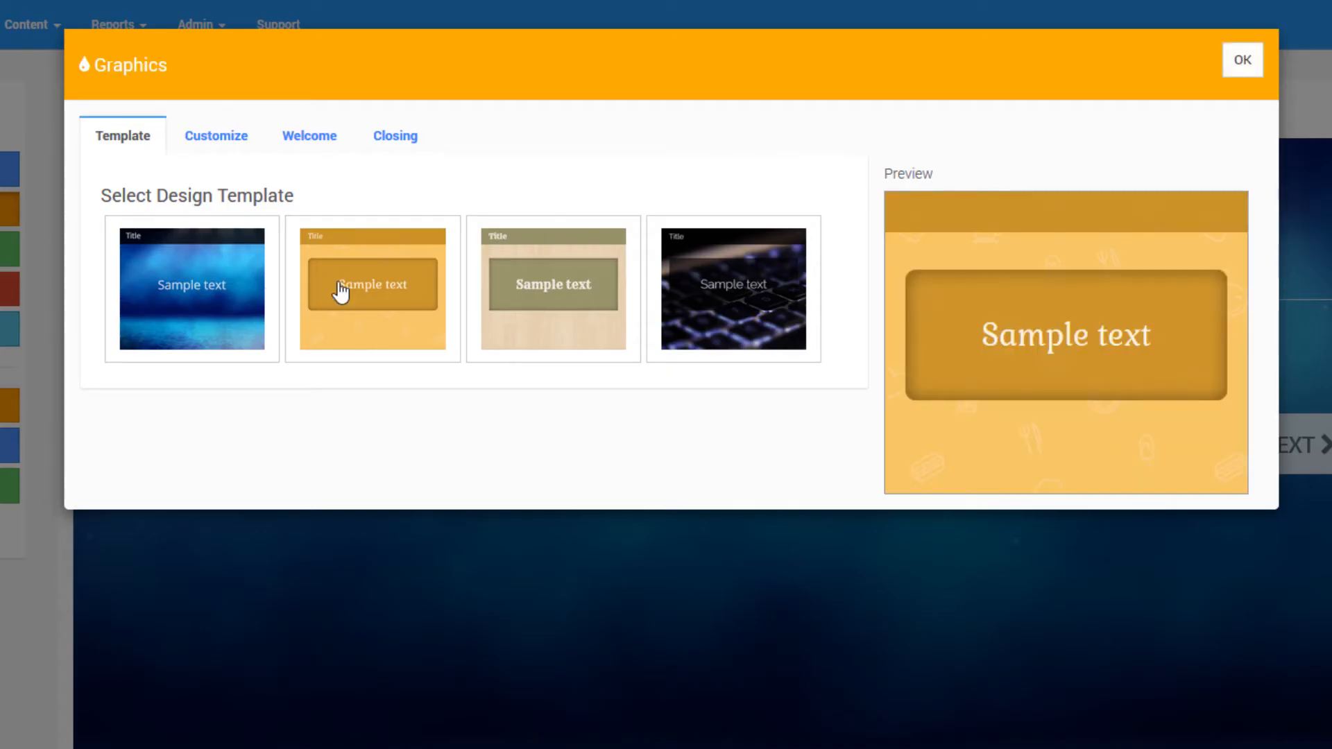
pyautogui.click(547, 312)
pyautogui.click(734, 315)
pyautogui.click(197, 303)
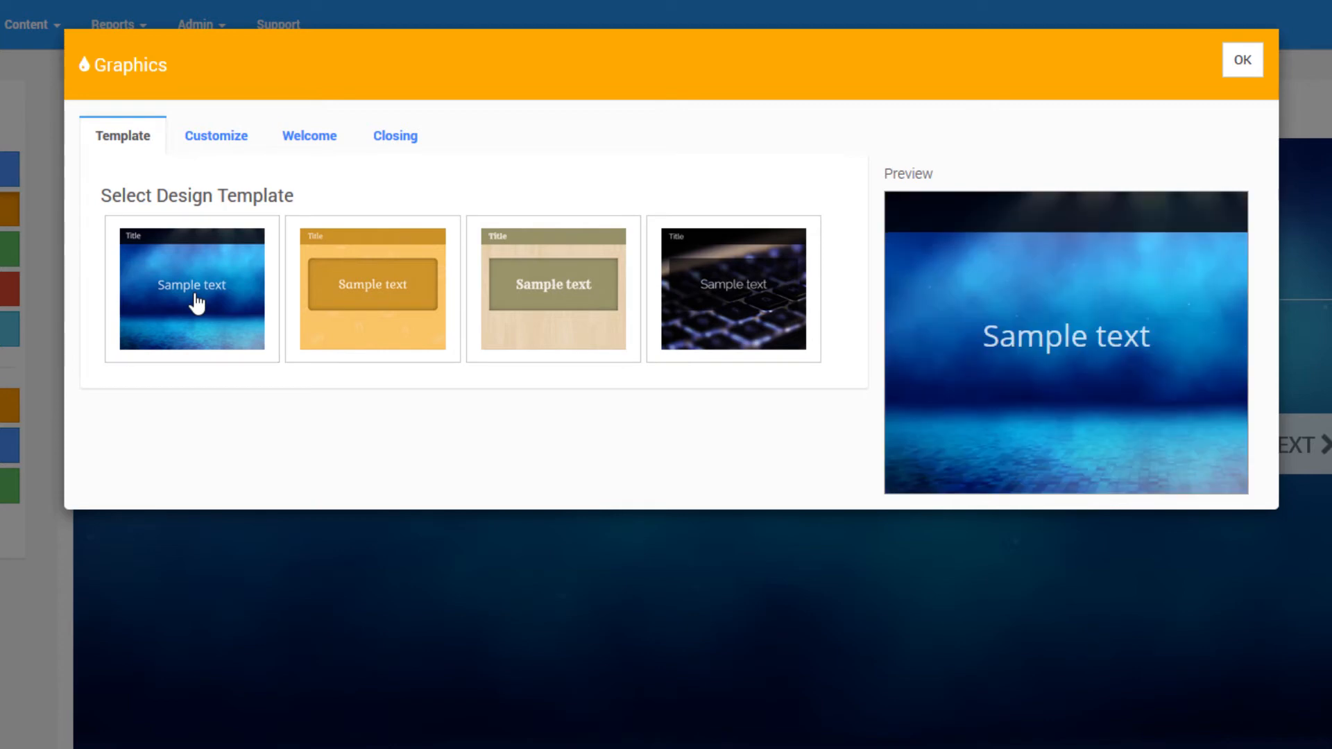
# - Replace the quiz's background image with an uploaded custom orange and yellow sunburst picture
pyautogui.click(228, 142)
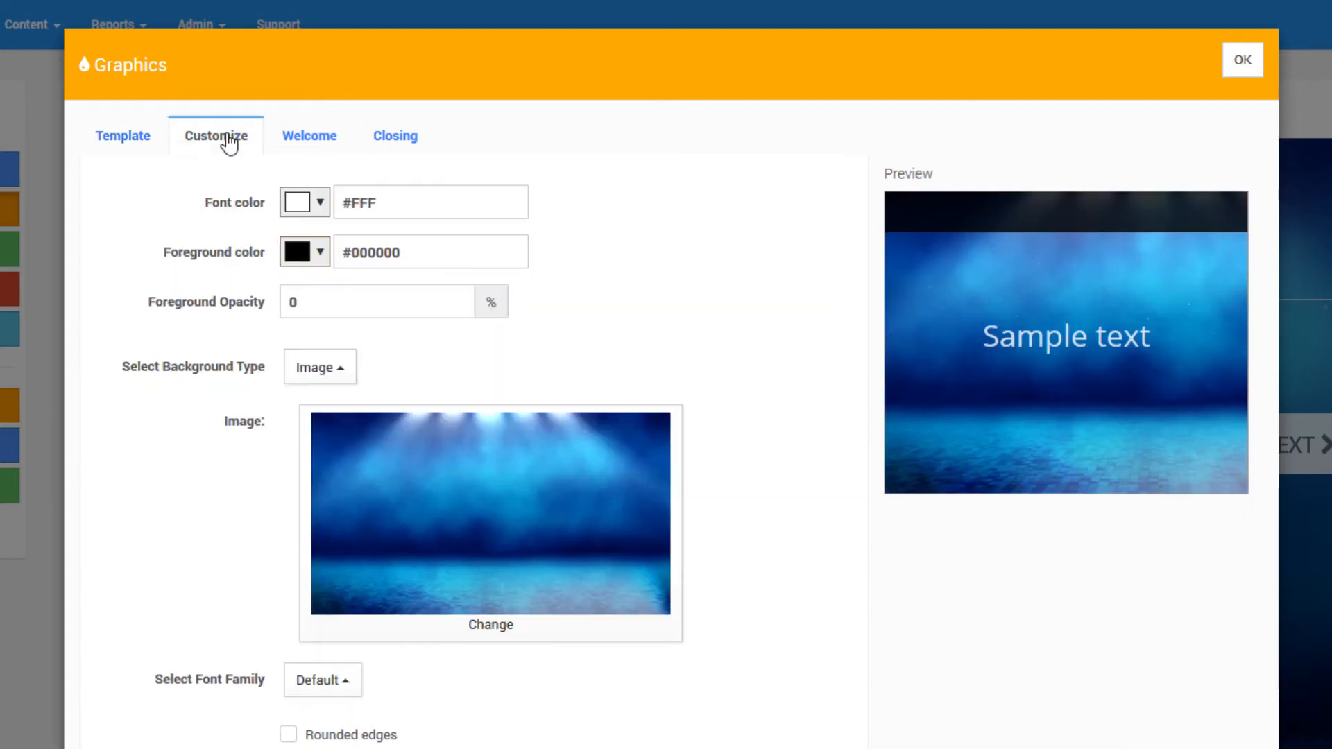
pyautogui.click(491, 624)
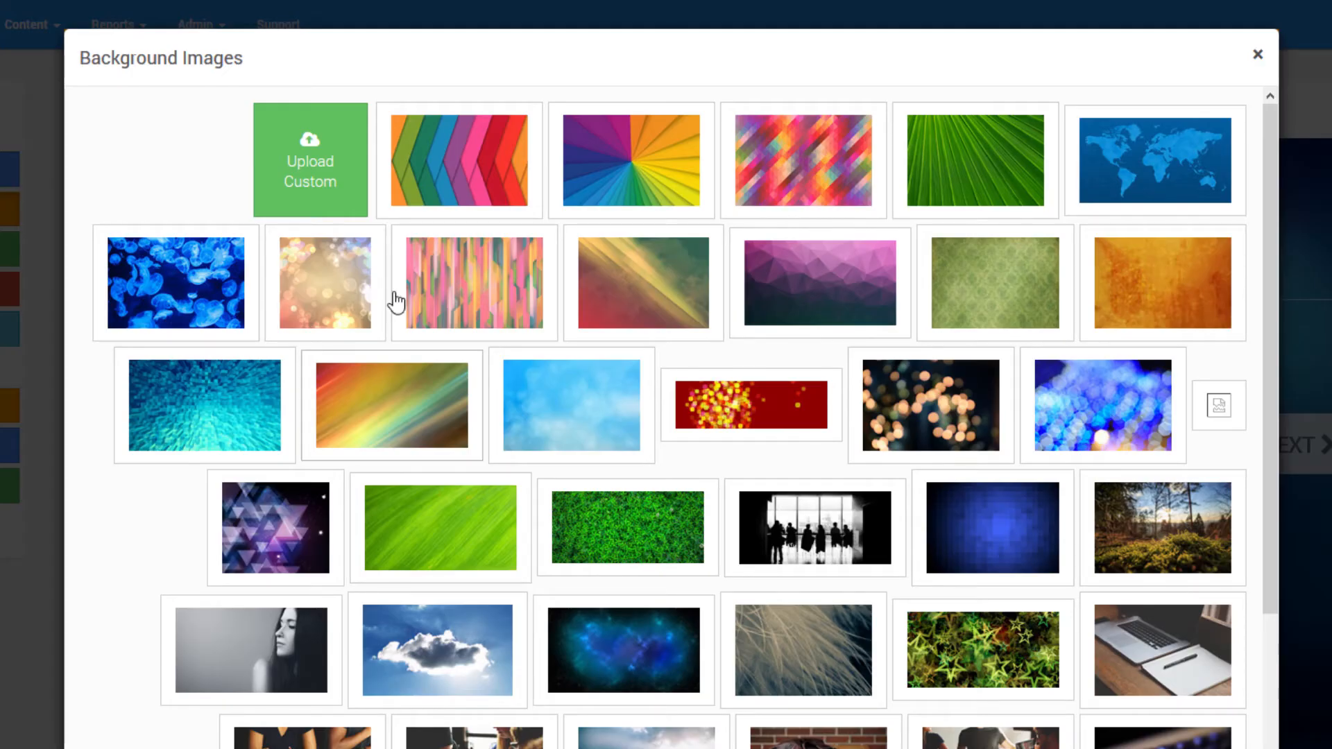
pyautogui.click(311, 177)
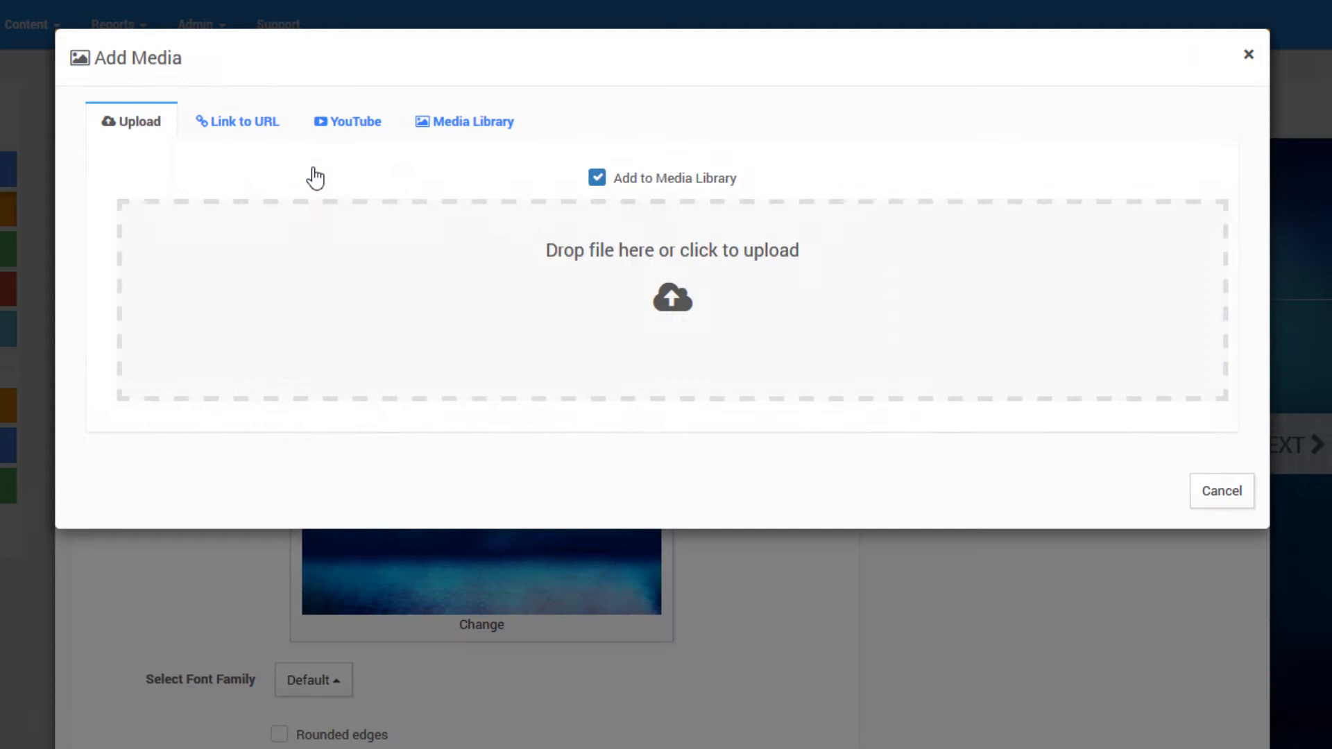
pyautogui.click(692, 310)
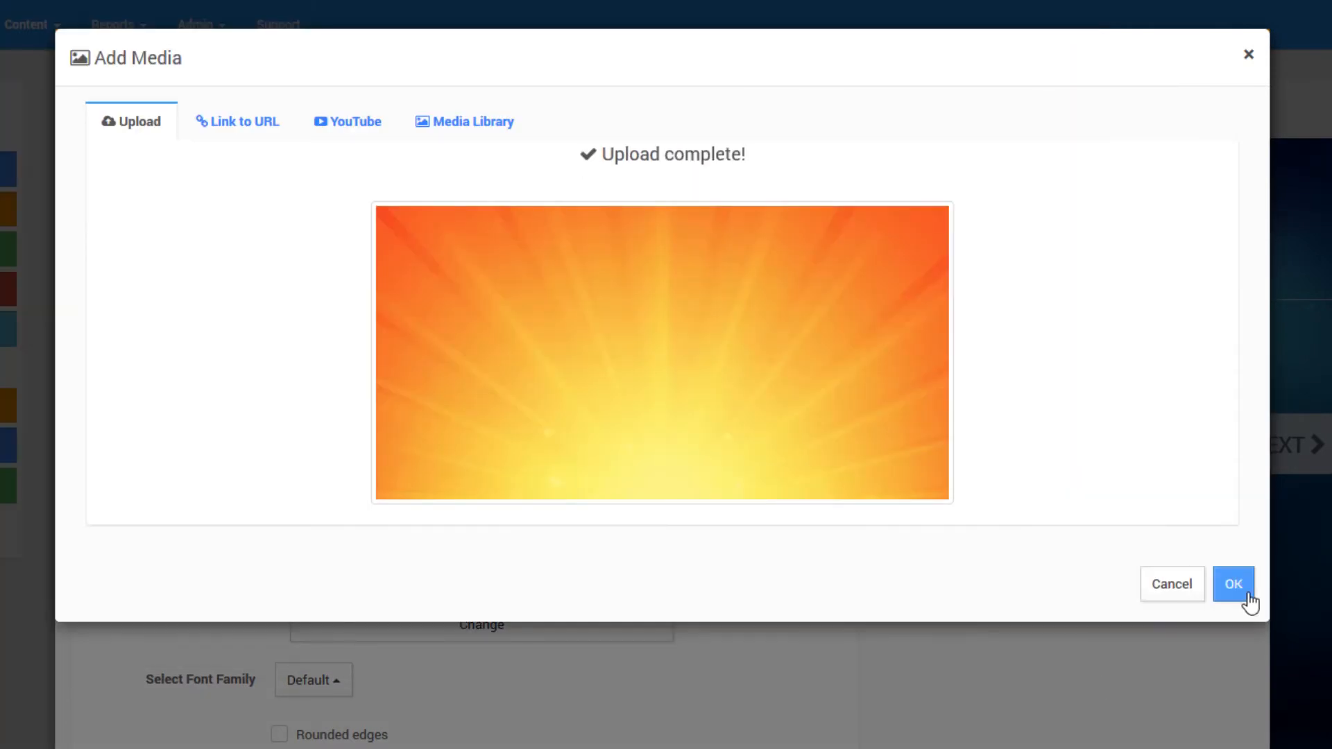
pyautogui.click(1246, 595)
# - Set the foreground opacity to 40% and refresh the quiz preview with the updated graphics
pyautogui.moveTo(330, 300); pyautogui.dragTo(268, 298)
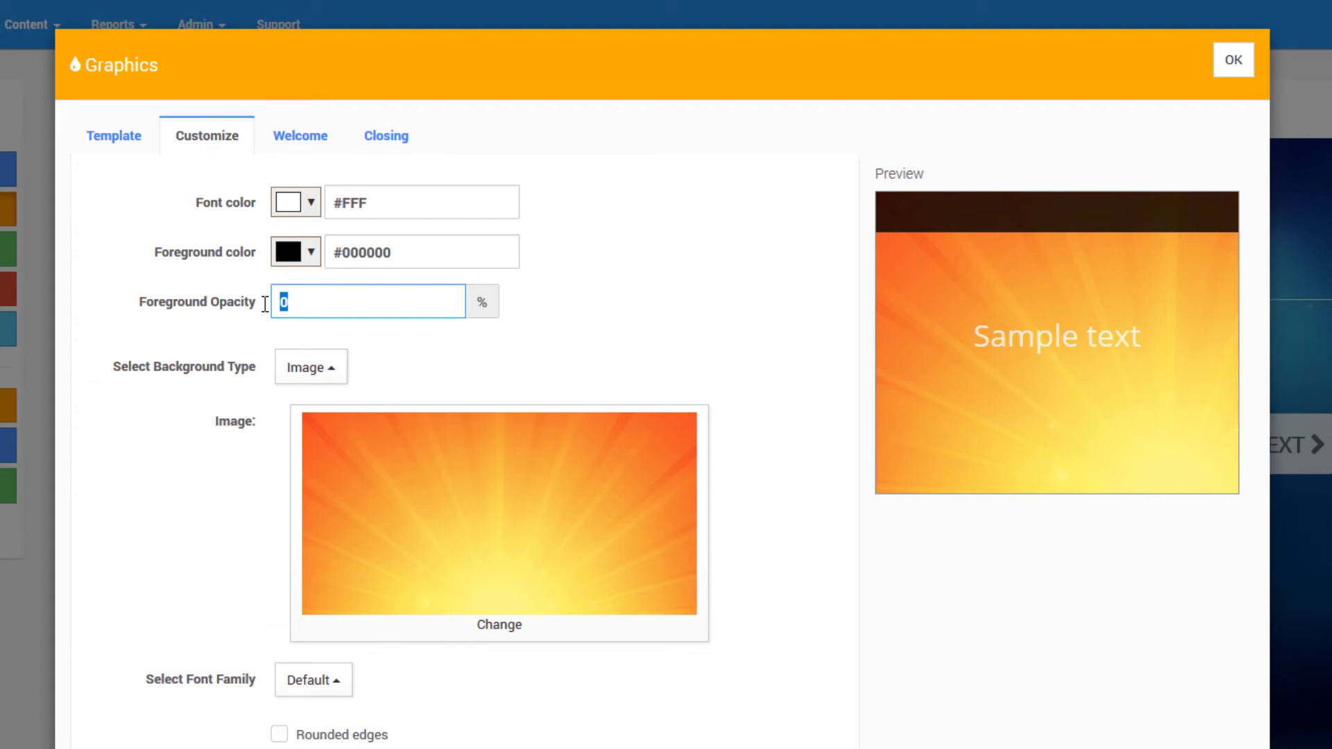
pyautogui.write('40')
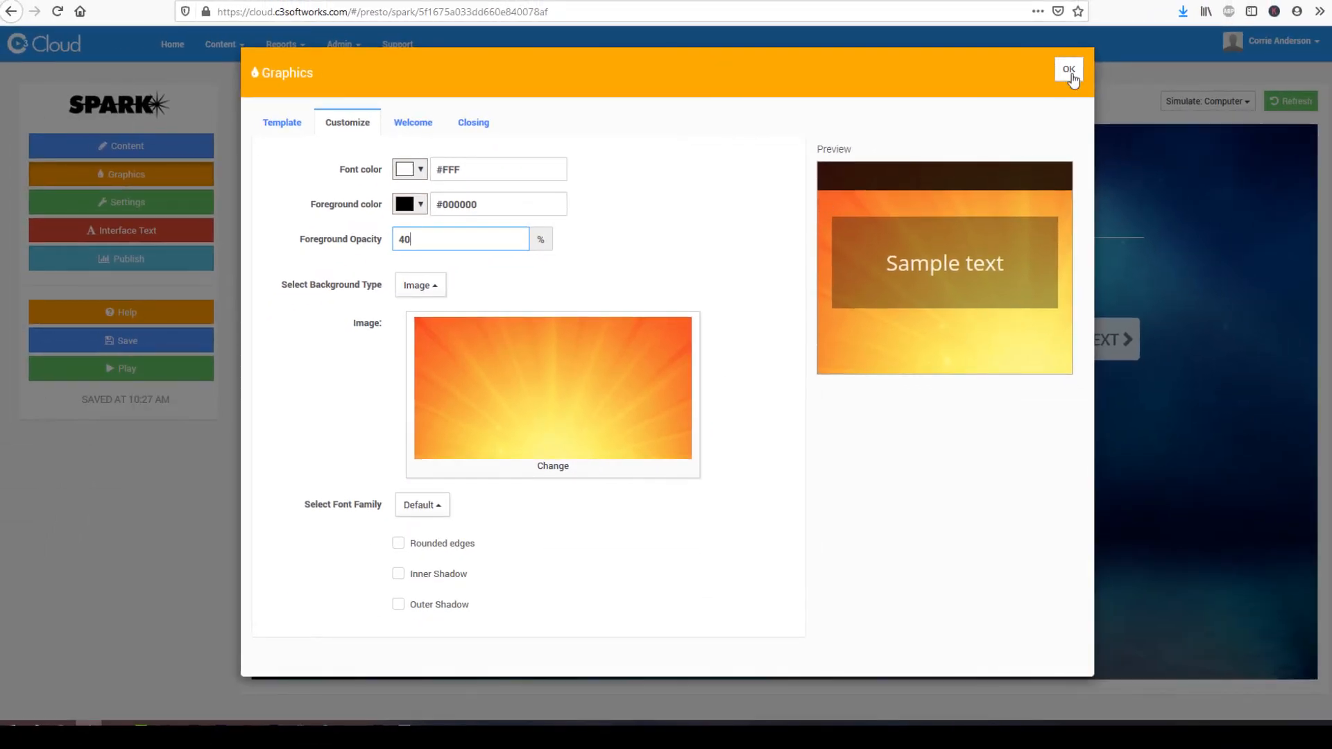
pyautogui.click(1070, 72)
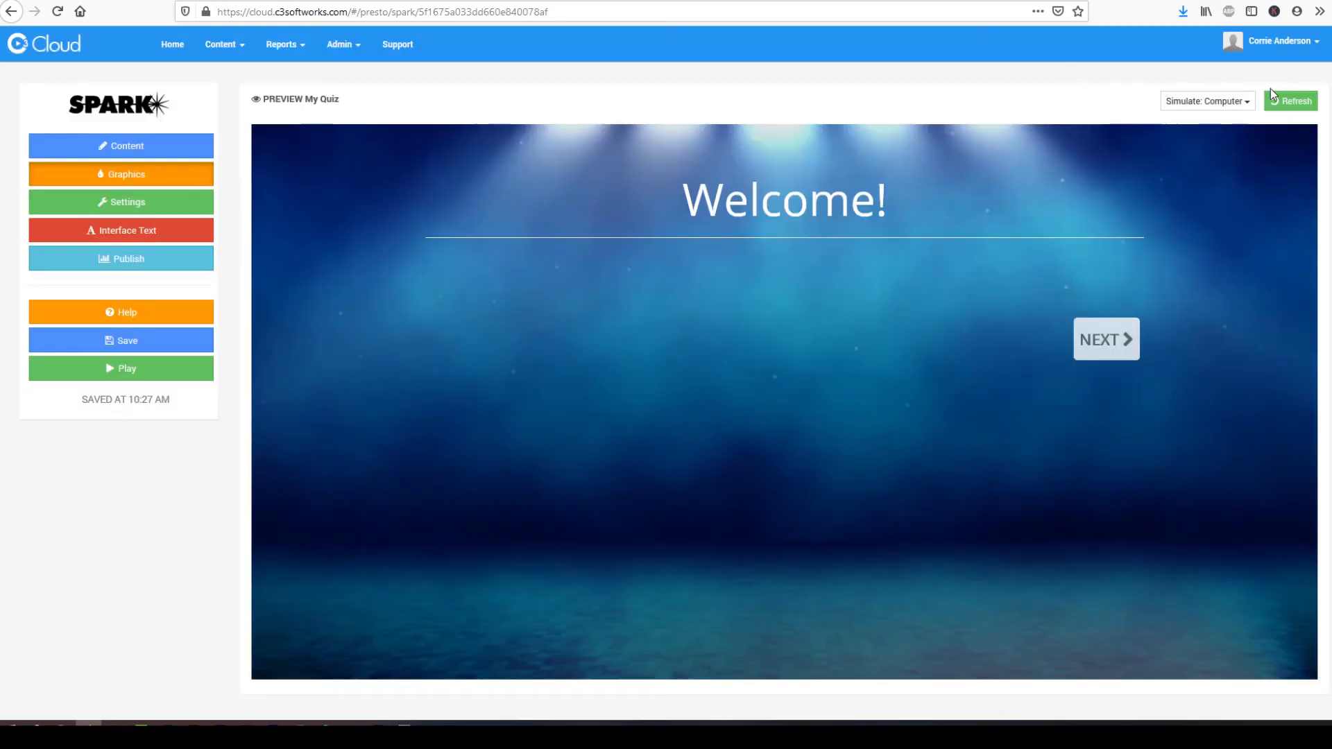
pyautogui.click(1288, 104)
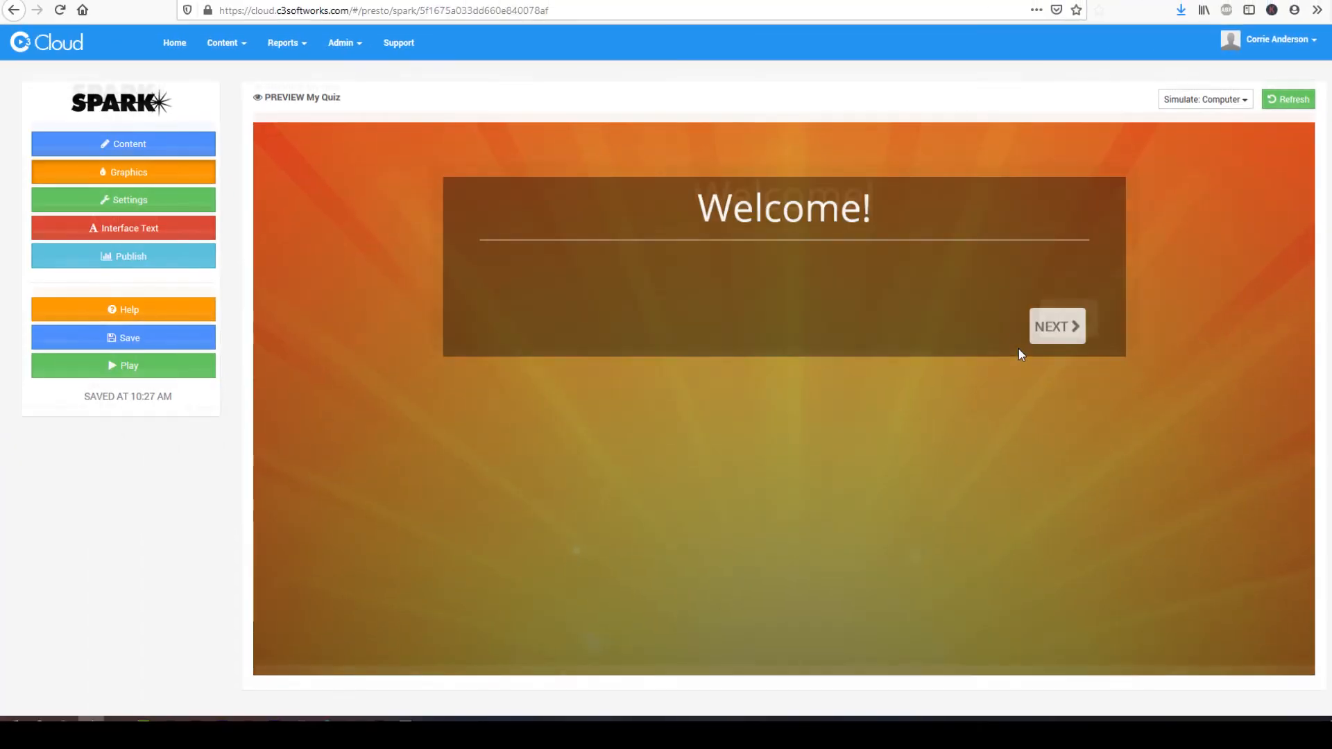
# - Preview the quiz in the simulated tablet and phone layouts
pyautogui.click(1046, 152)
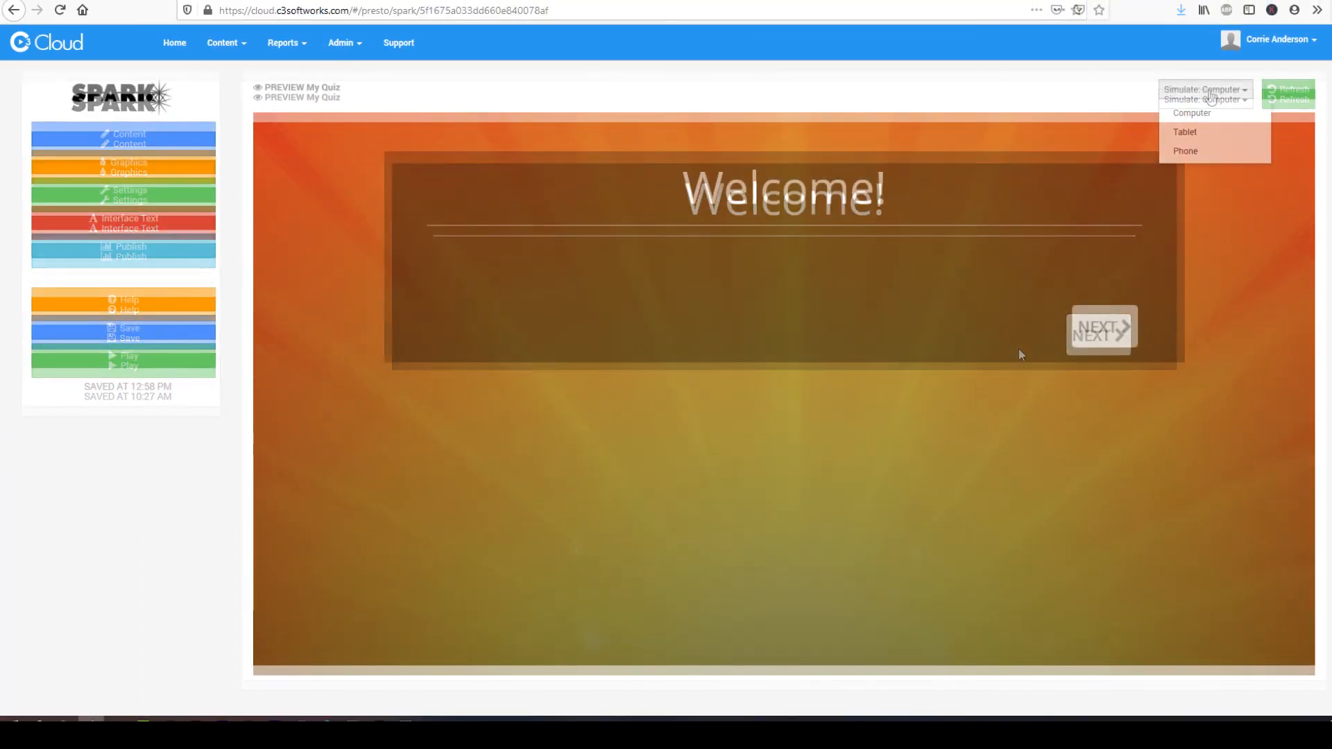
pyautogui.click(1187, 132)
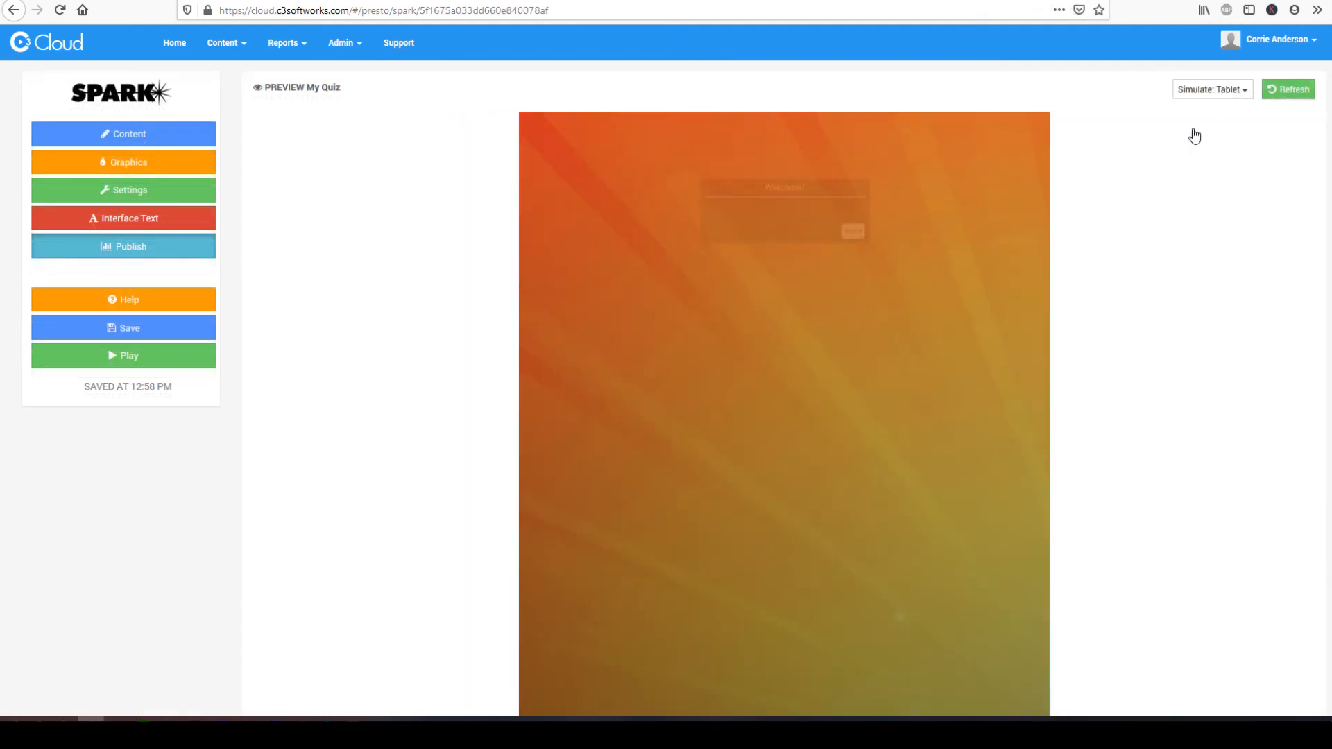
pyautogui.click(1229, 93)
pyautogui.click(1209, 154)
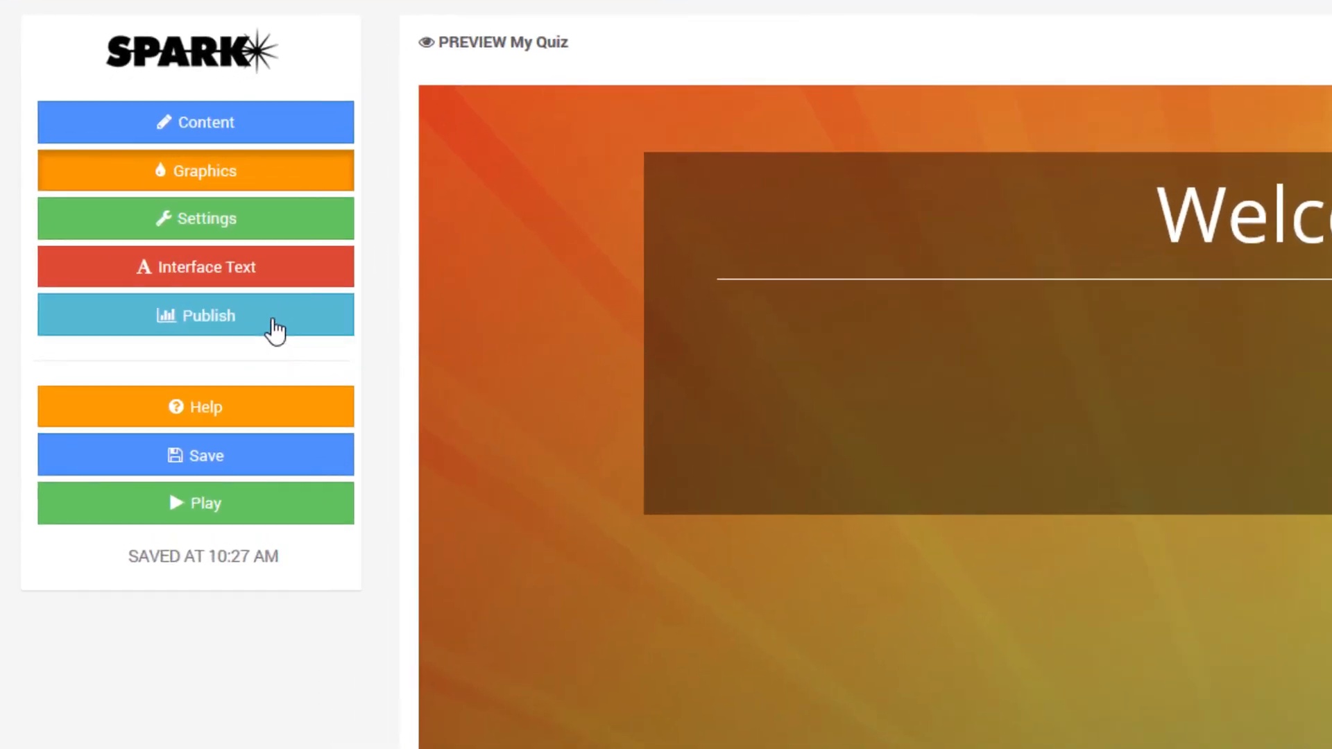
# - Open the quiz's publishing options and copy its direct sharing link
pyautogui.click(274, 323)
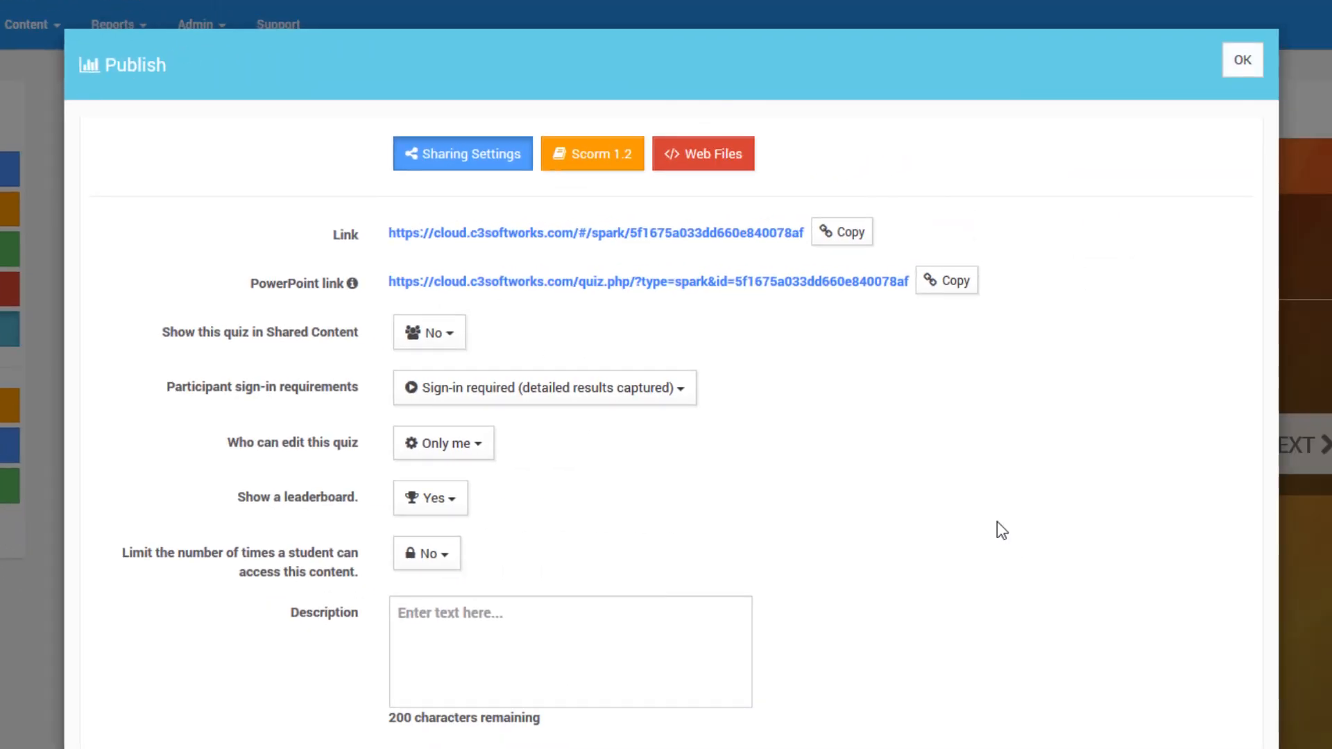
pyautogui.click(849, 239)
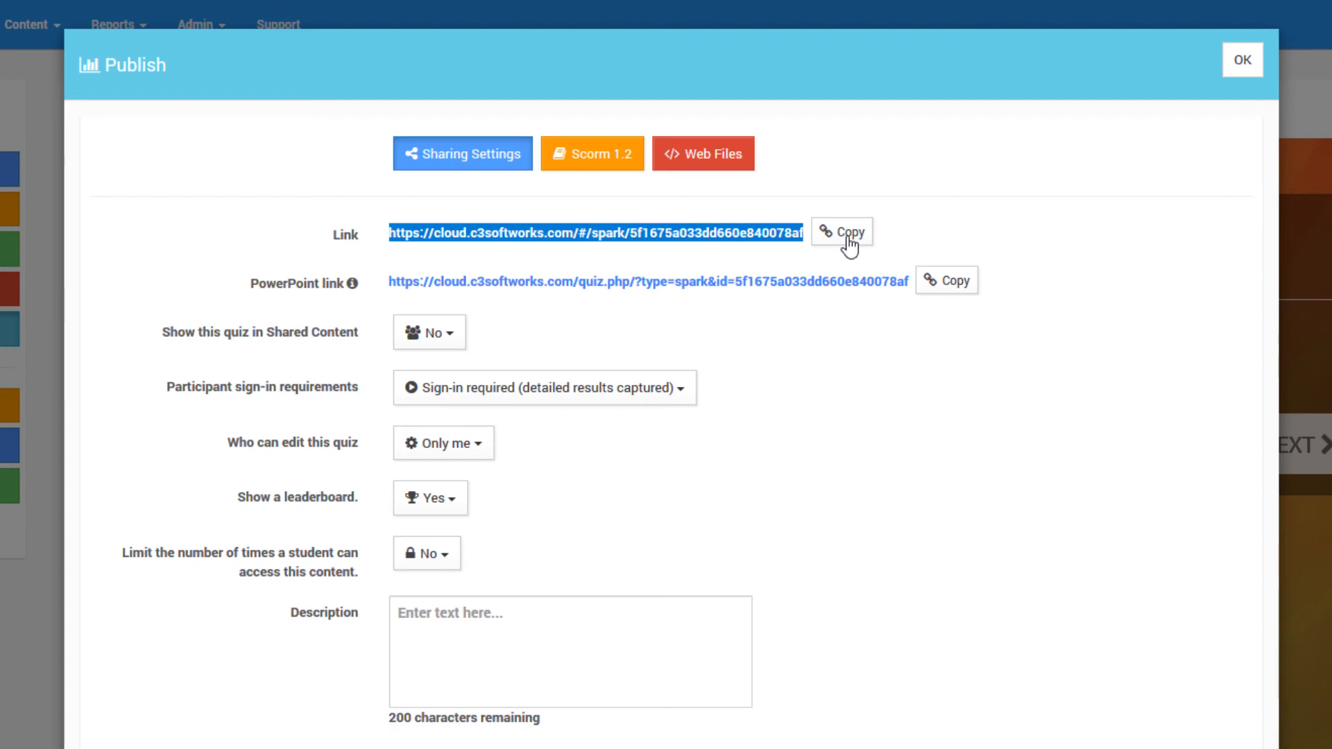
# - View the SCORM 1.2 package options, and return to the sharing settings to view the participant sign-in requirement choices
pyautogui.click(596, 157)
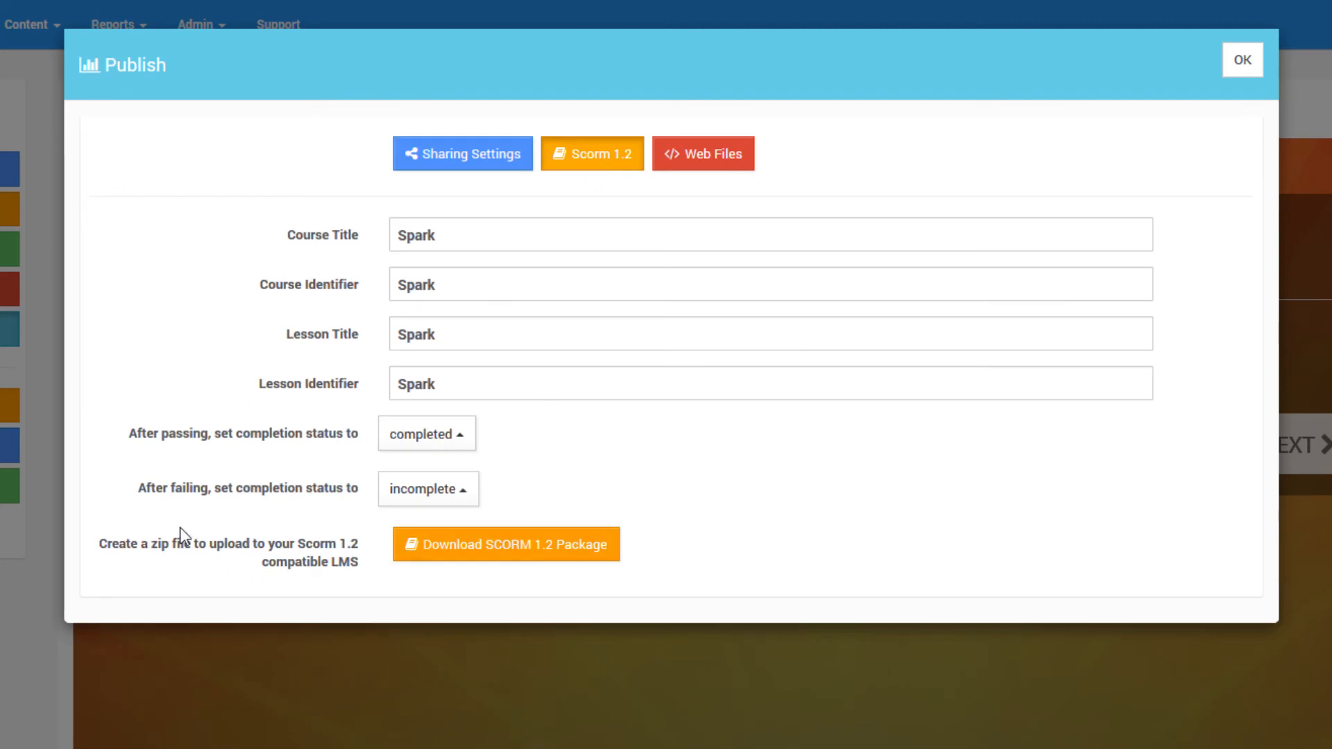
pyautogui.click(437, 165)
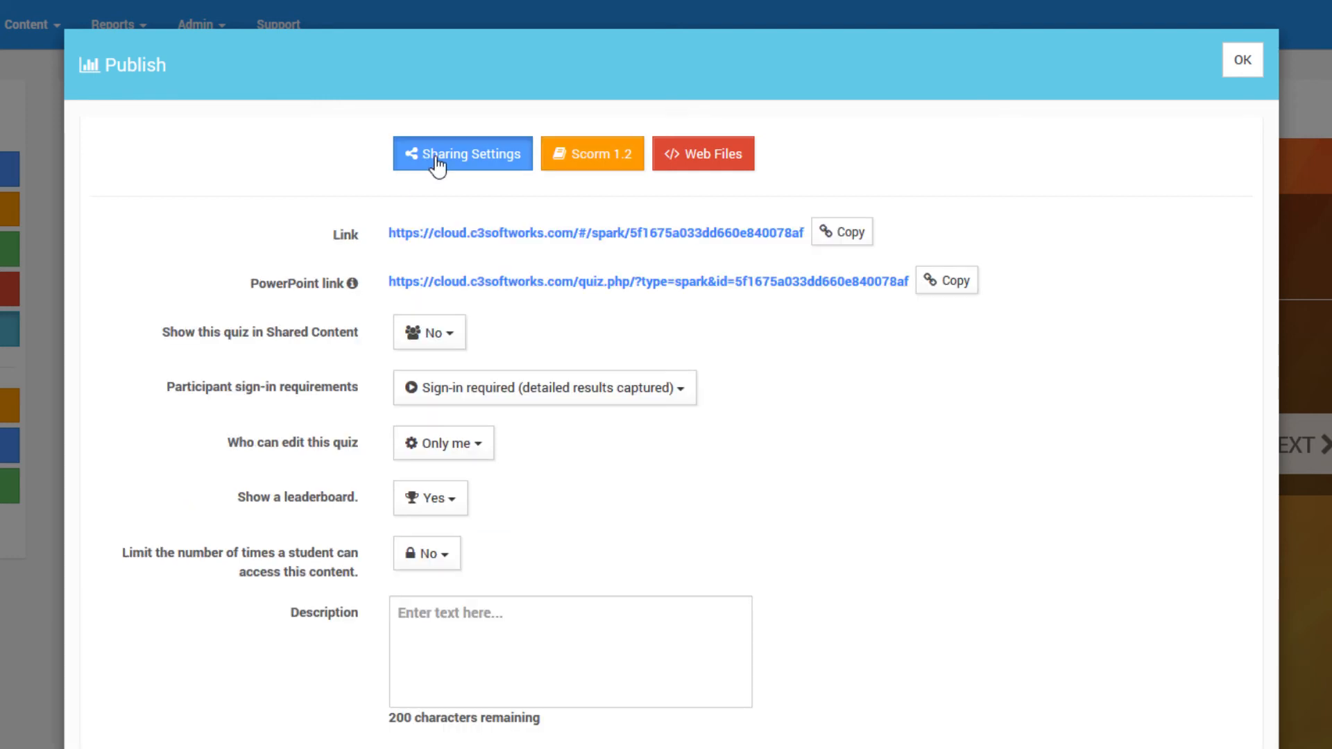
pyautogui.click(536, 392)
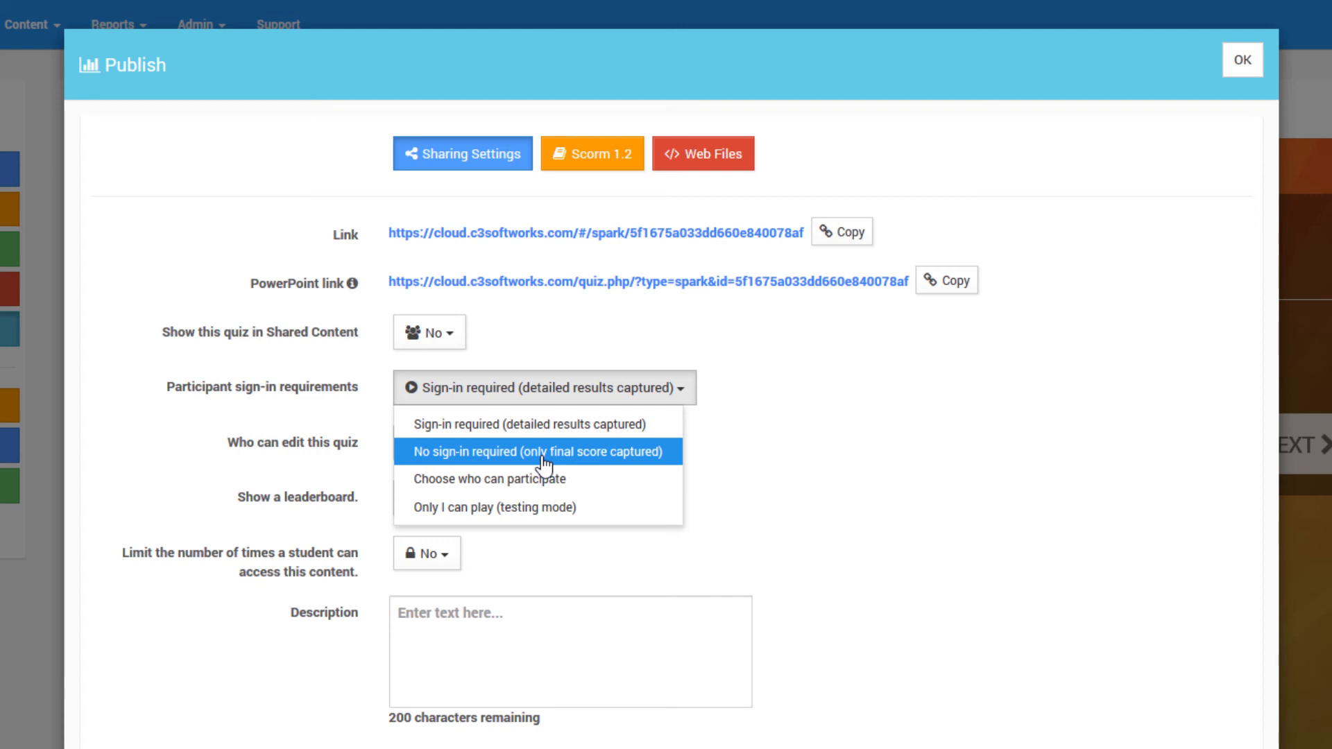
pyautogui.click(871, 435)
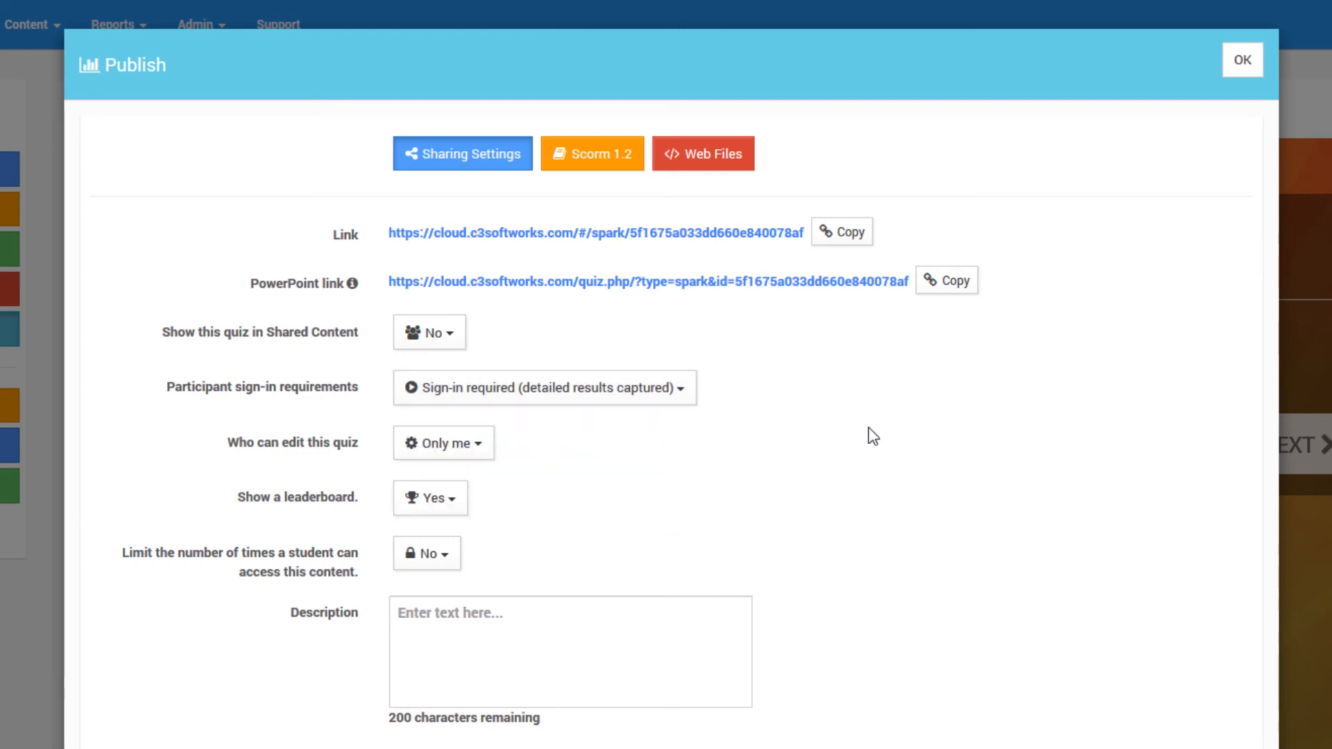